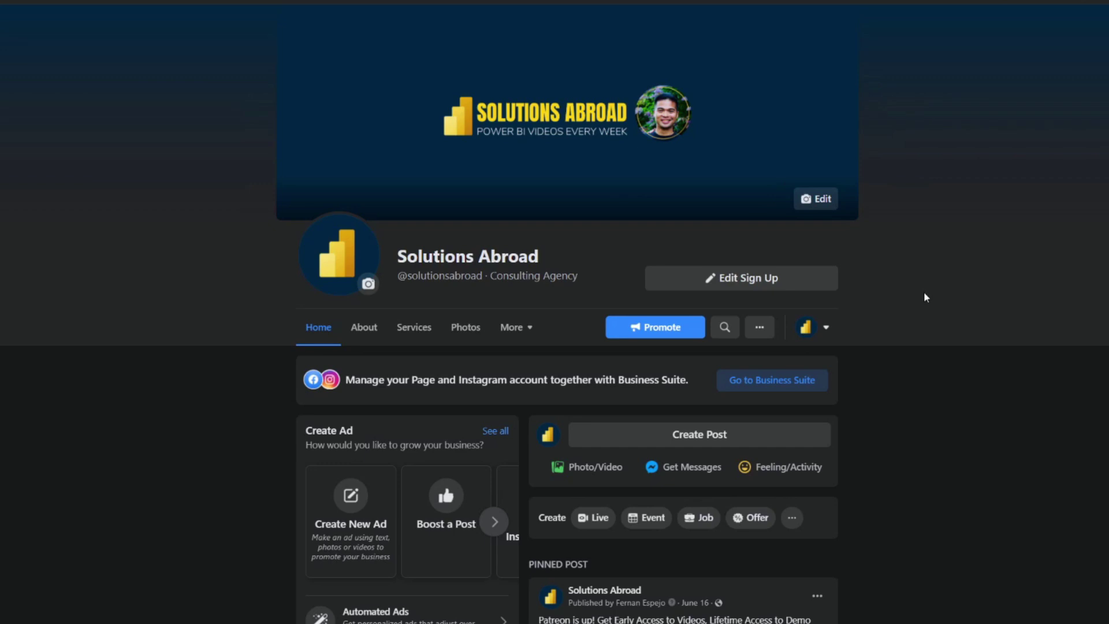
# Open the full Insights of the Solutions Abroad page and bring up the export settings for its Page Summary data.
pyautogui.scroll(-12, 924, 297)
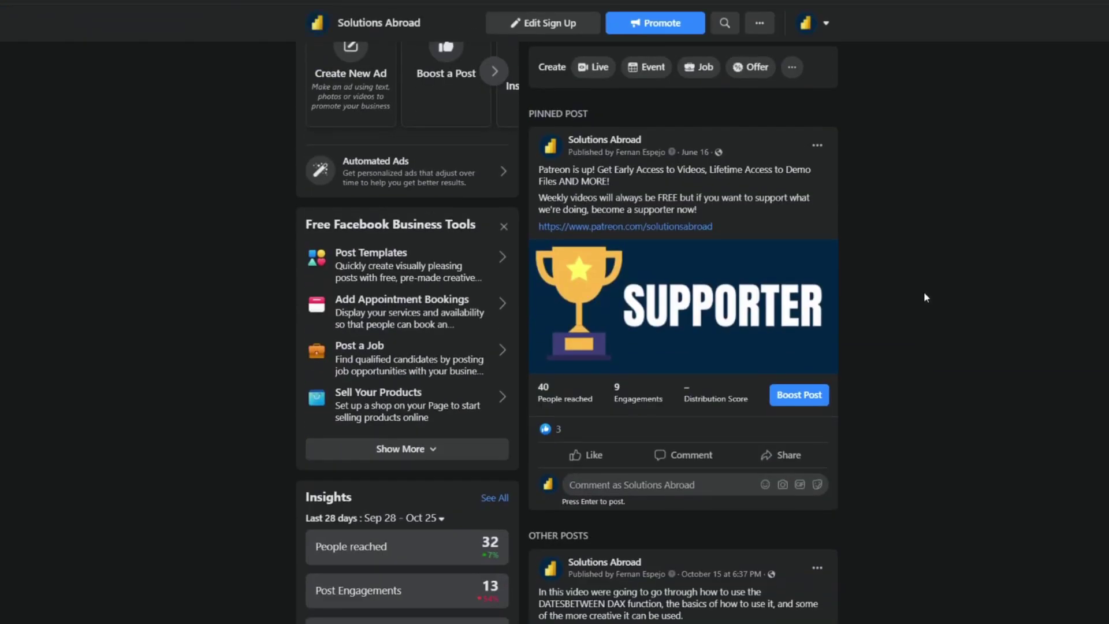
pyautogui.scroll(-3, 864, 376)
pyautogui.scroll(10, 864, 376)
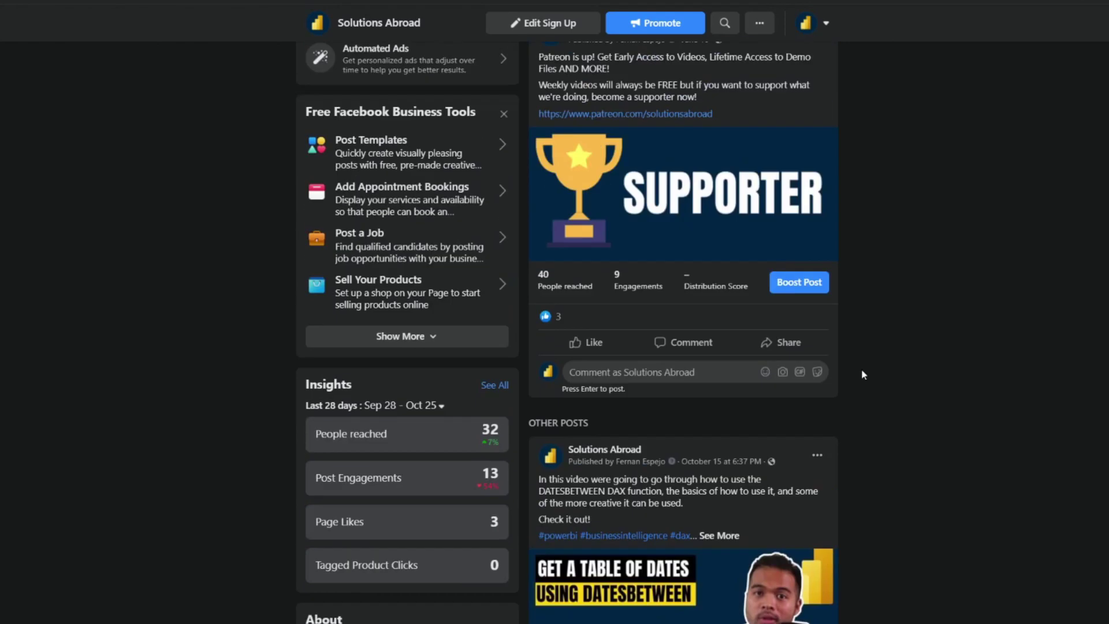
pyautogui.scroll(2, 863, 375)
pyautogui.scroll(-8, 863, 375)
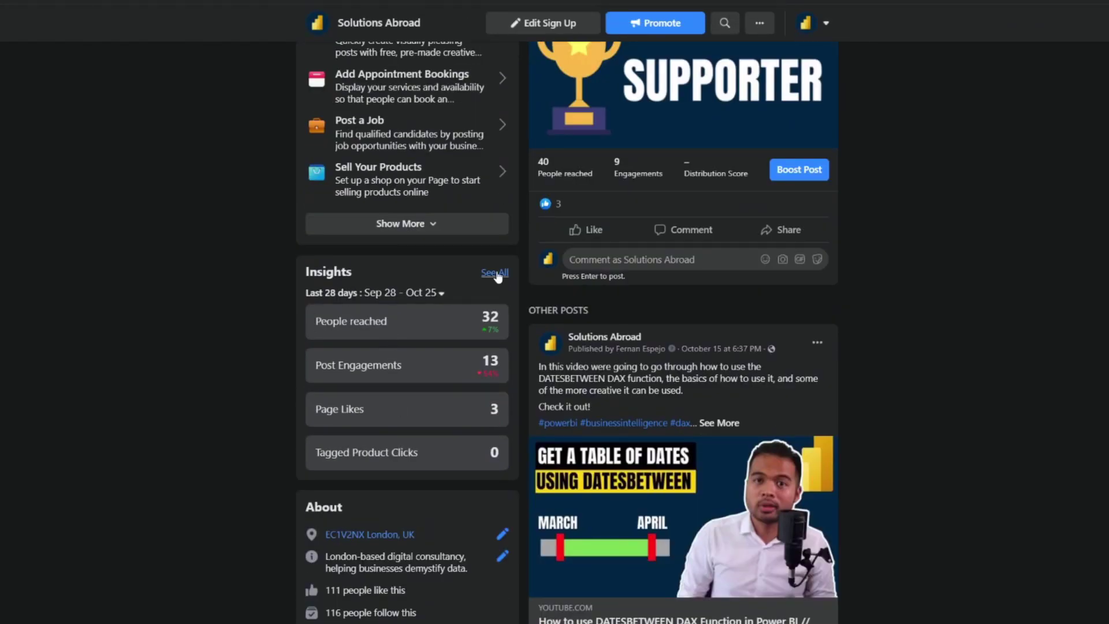
pyautogui.click(486, 315)
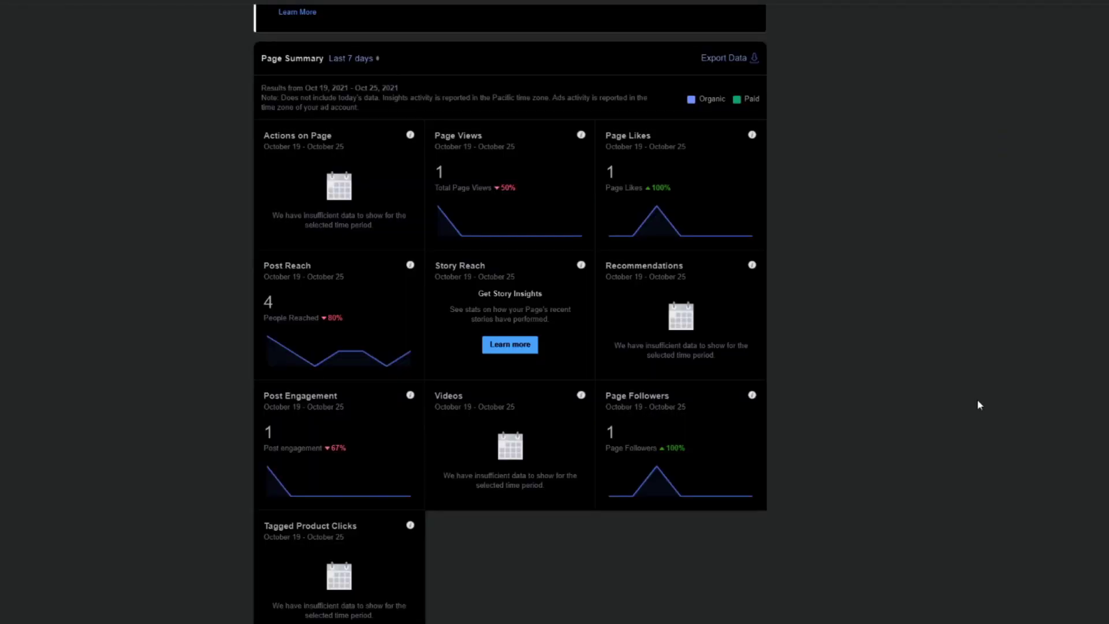
pyautogui.scroll(2, 974, 405)
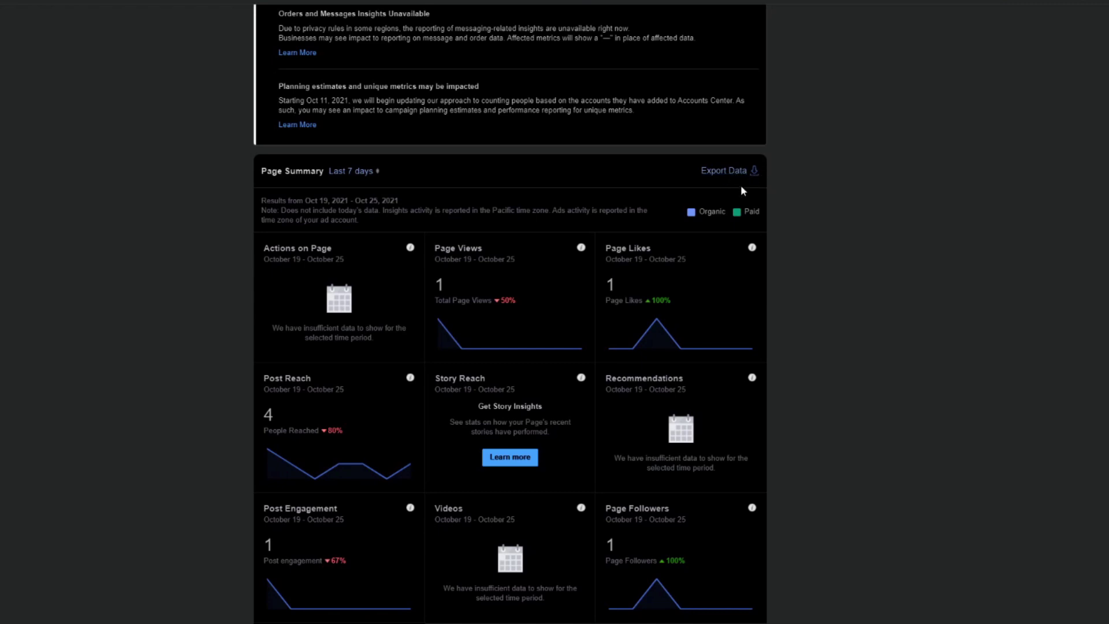
pyautogui.click(754, 177)
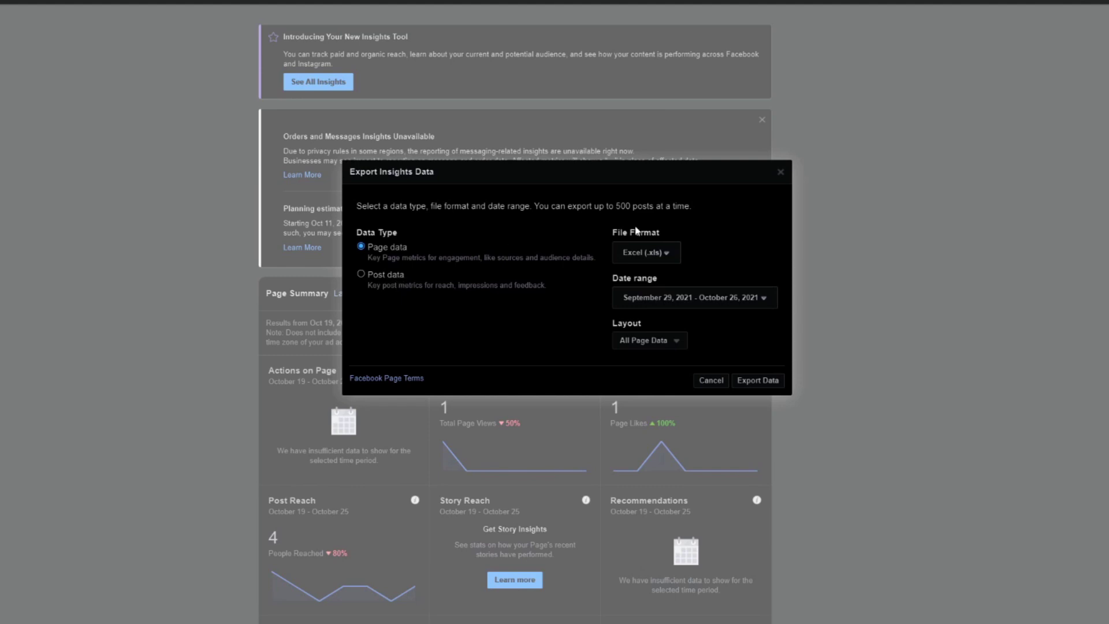
# Examine the file format and date range choices offered for the Insights data export.
pyautogui.click(668, 256)
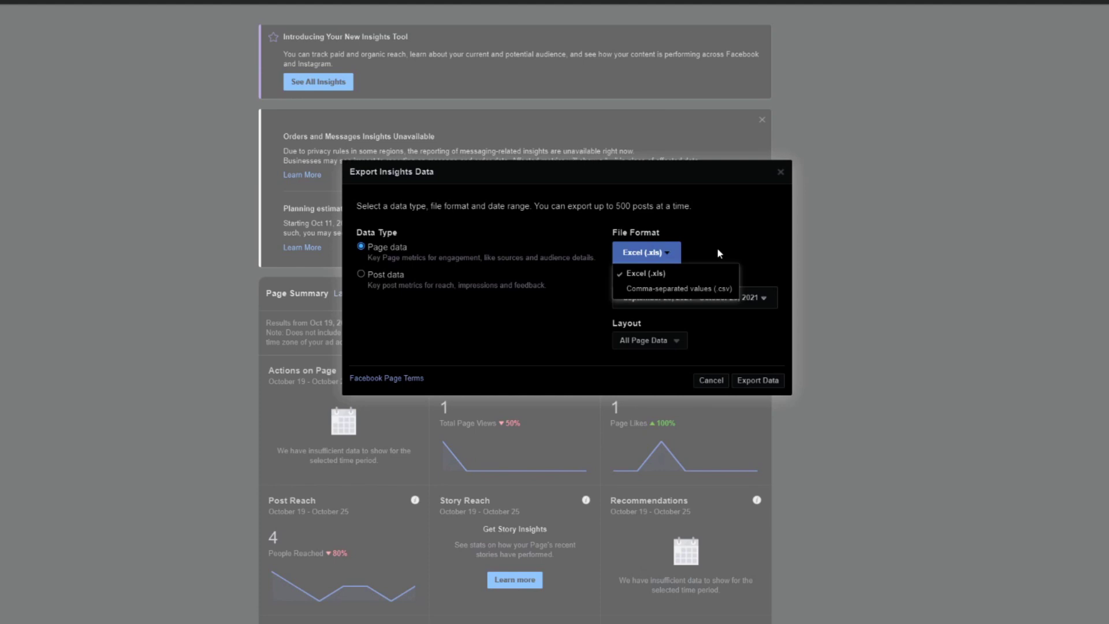
pyautogui.click(734, 265)
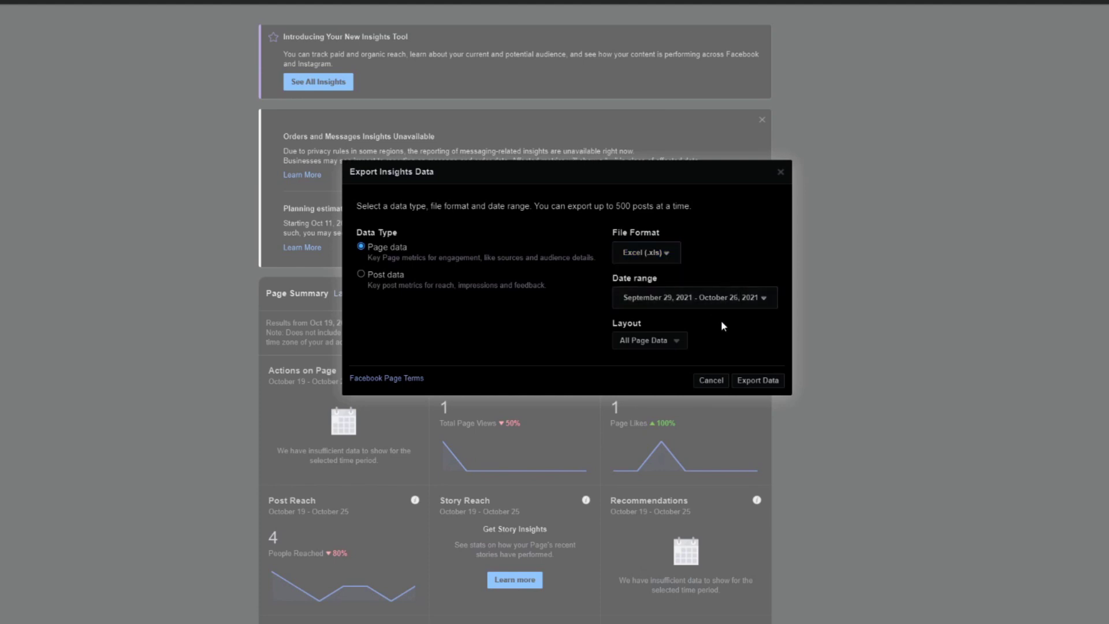
pyautogui.click(732, 306)
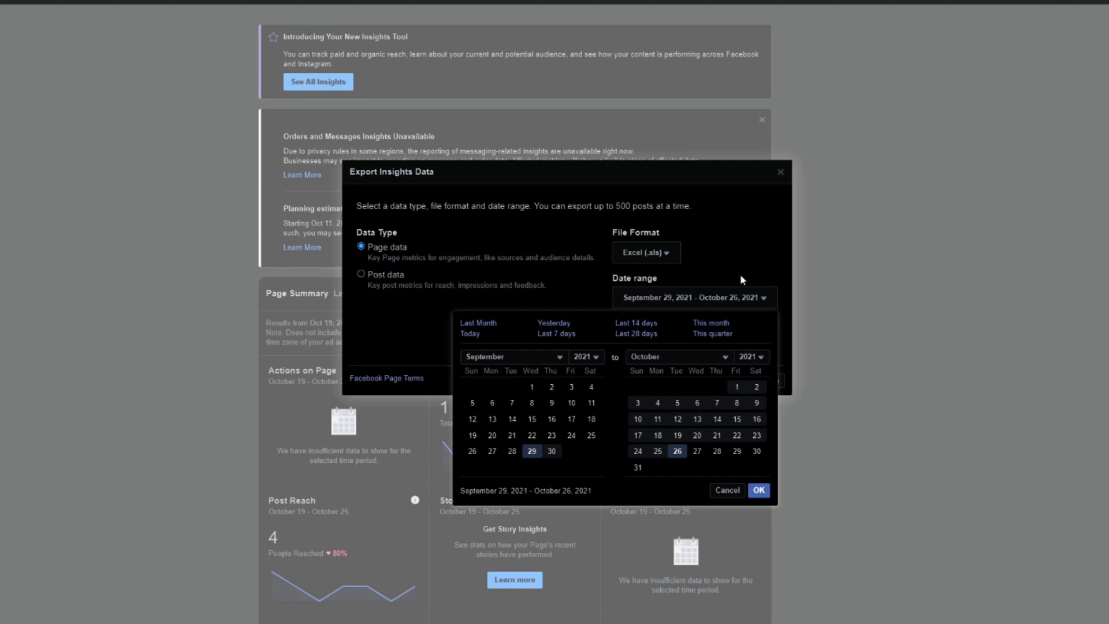
pyautogui.click(744, 242)
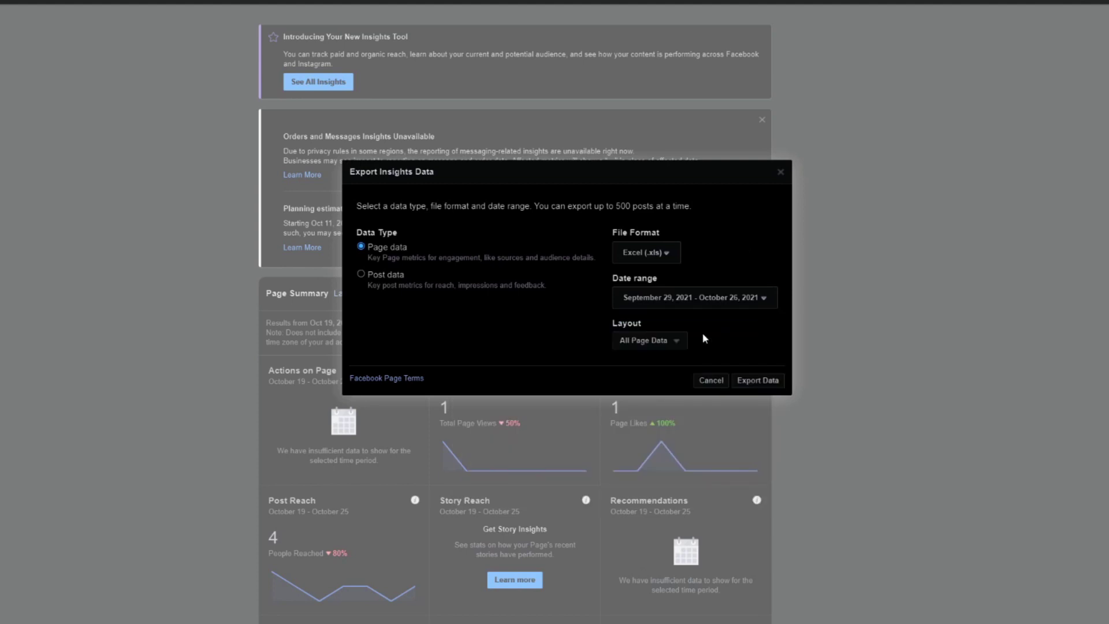
# Examine the columns included in the All Page Data layout, covering selected metrics, Page Stories and Page Impressions, and close the column editor.
pyautogui.click(671, 341)
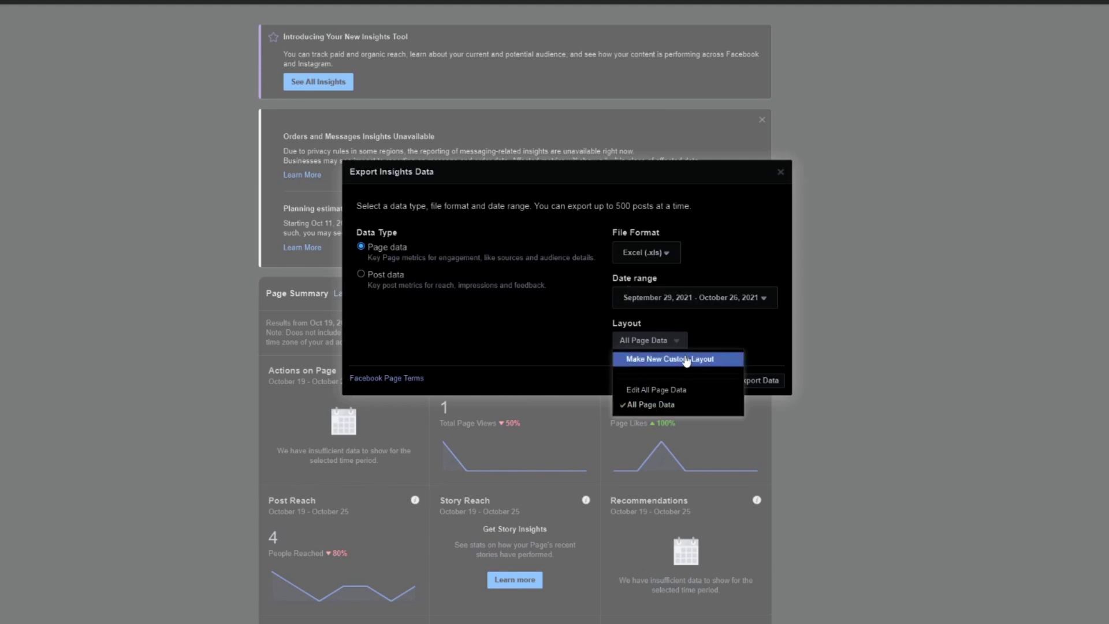
pyautogui.click(660, 392)
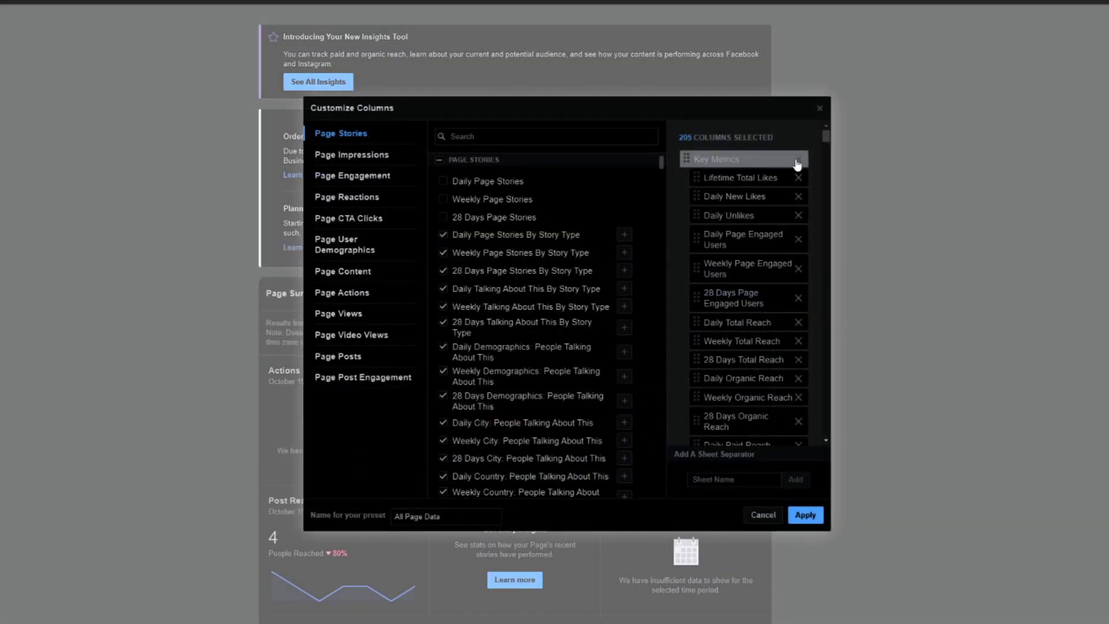
pyautogui.scroll(-3, 797, 191)
pyautogui.scroll(3, 819, 175)
pyautogui.scroll(1, 817, 169)
pyautogui.scroll(-1, 774, 219)
pyautogui.scroll(-3, 774, 220)
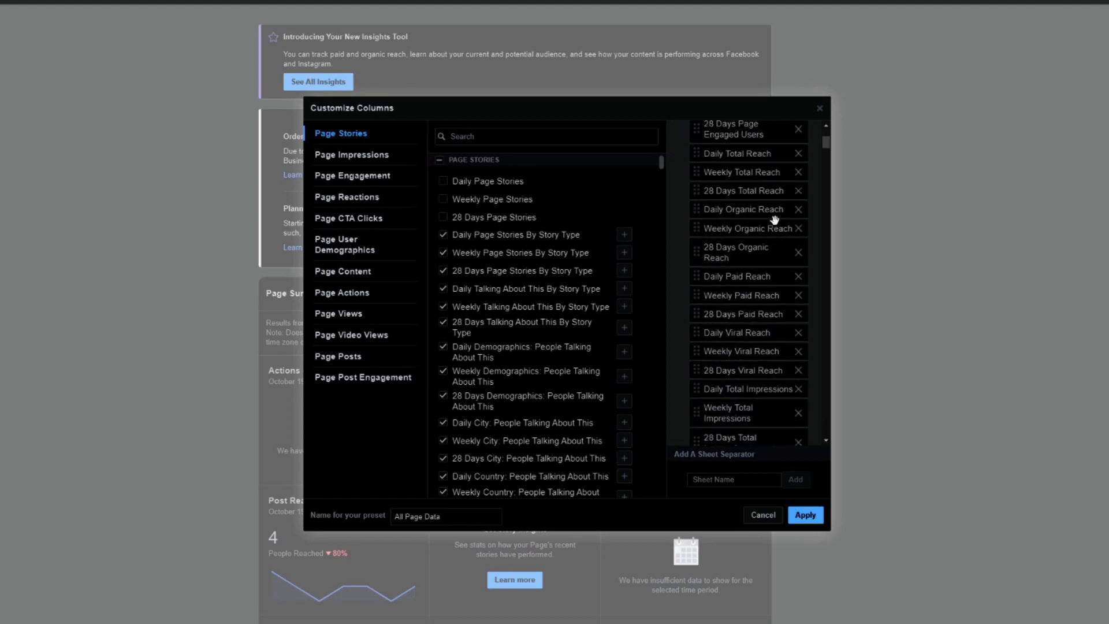
pyautogui.scroll(-5, 774, 220)
pyautogui.scroll(-10, 774, 219)
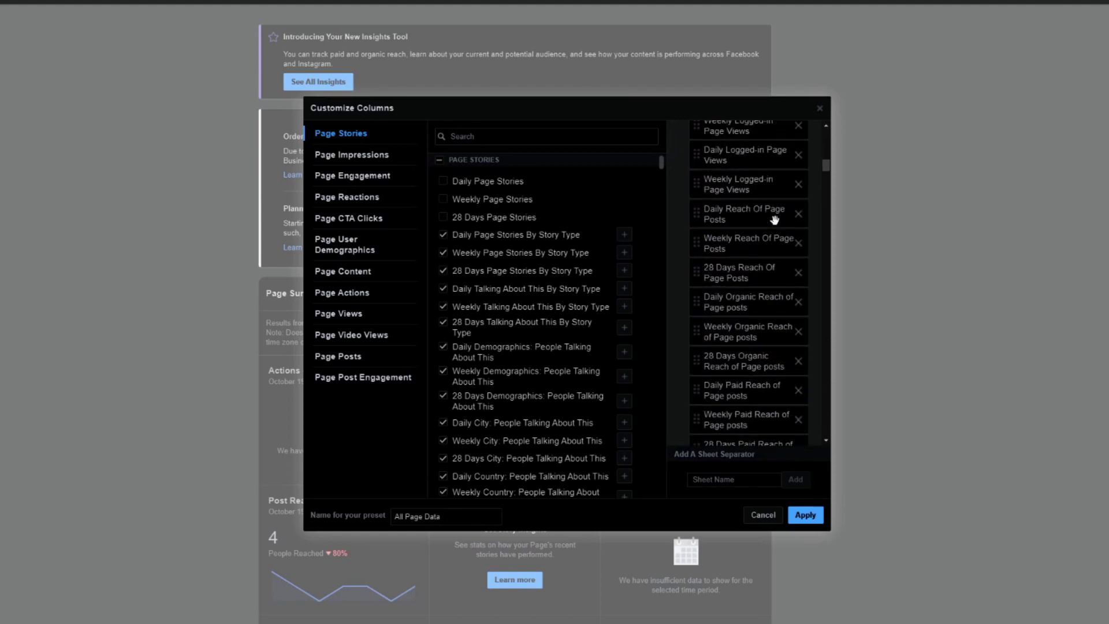
pyautogui.scroll(-9, 526, 289)
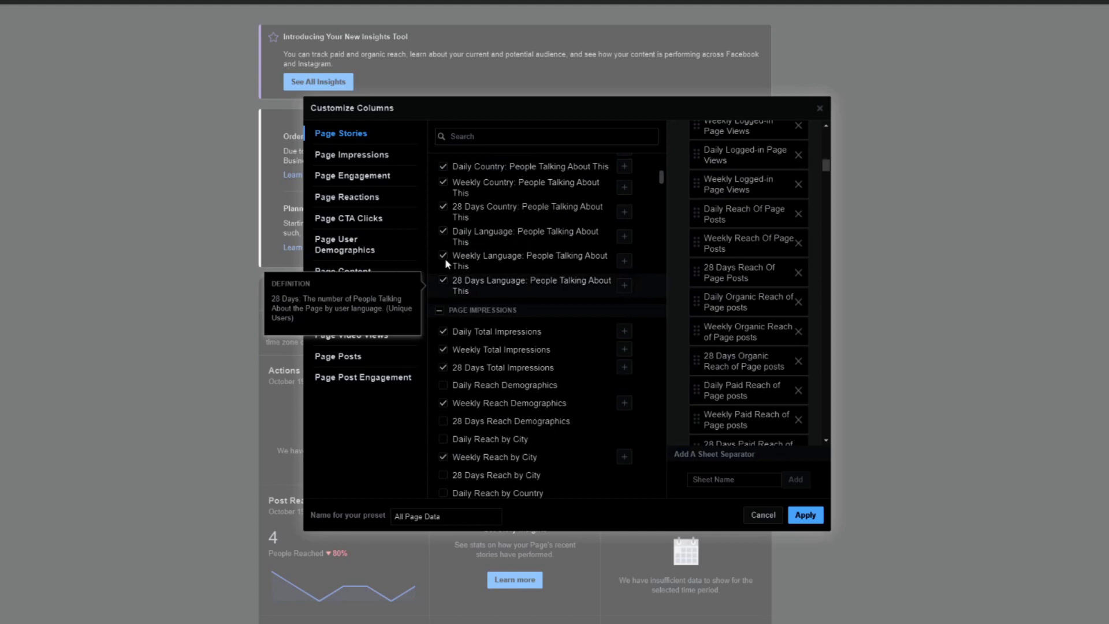
pyautogui.scroll(-3, 569, 361)
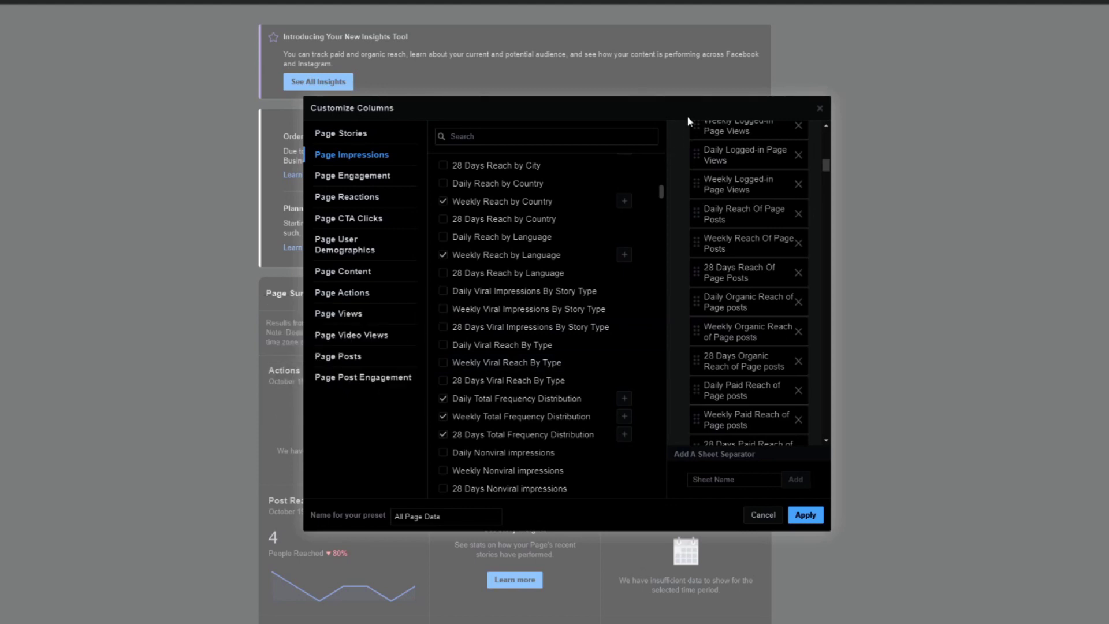
pyautogui.click(820, 111)
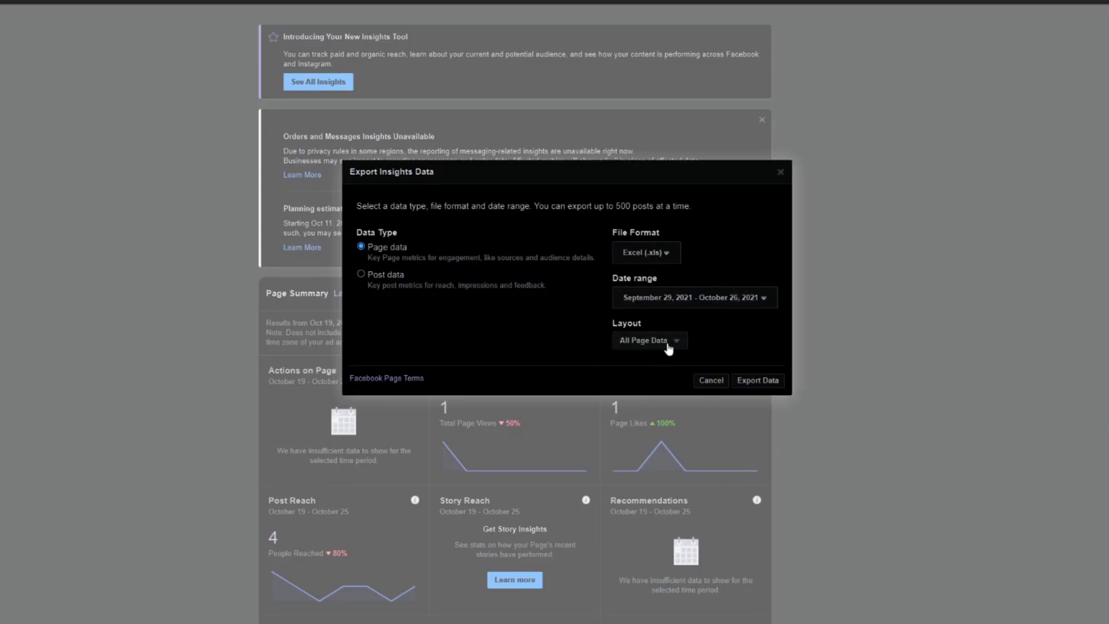
# Export the All Page Data layout for September 29 to October 26, 2021 as Excel (.xls) and again as comma-separated values (.csv).
pyautogui.click(747, 381)
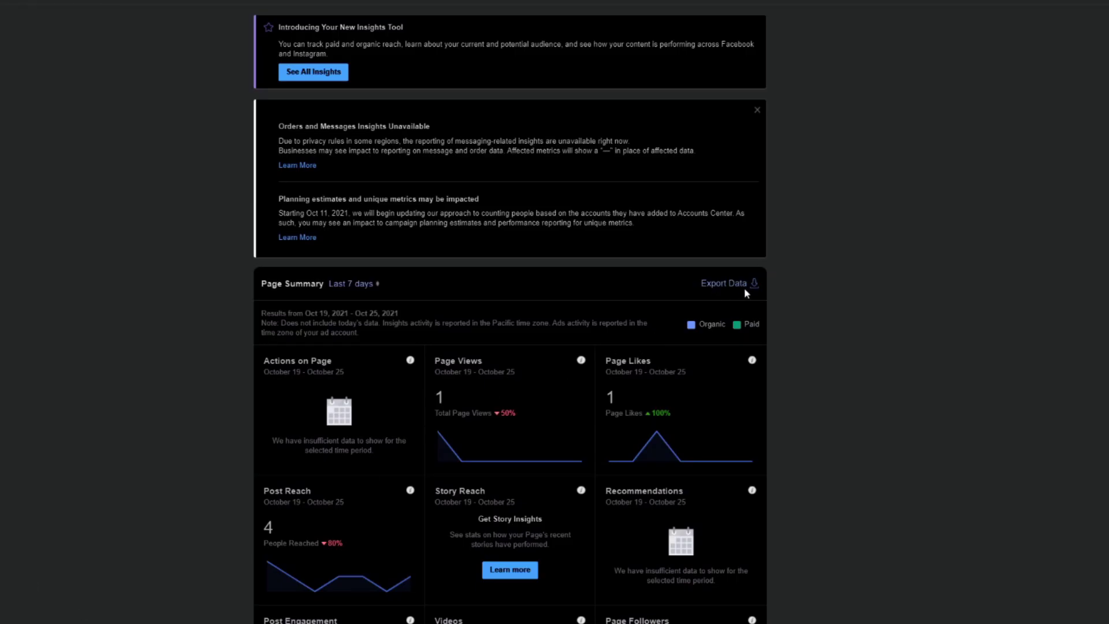
pyautogui.click(728, 283)
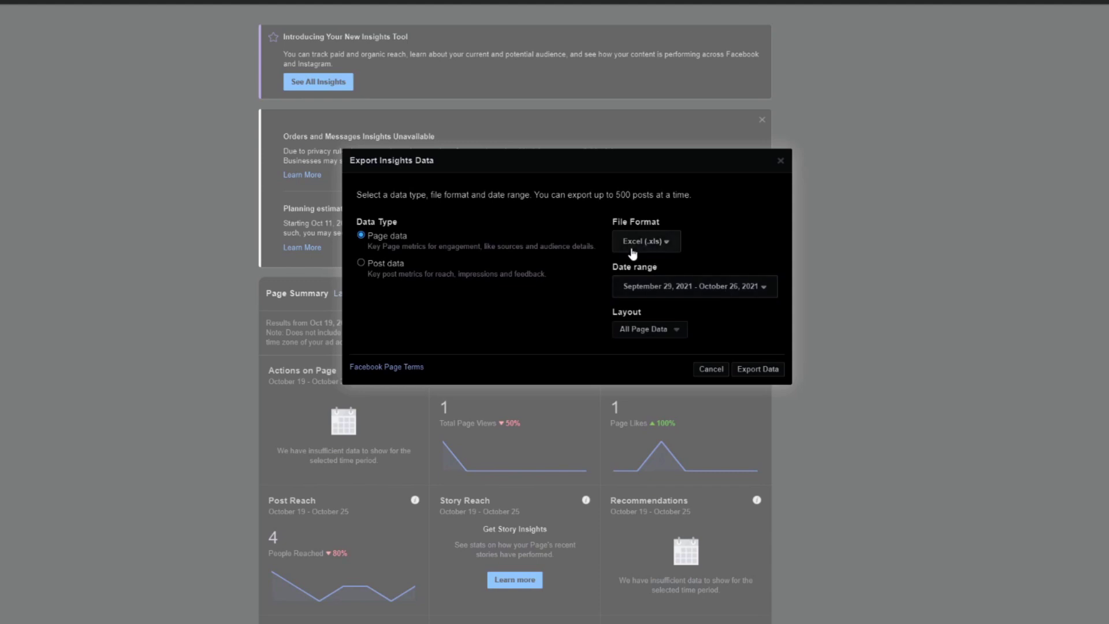
pyautogui.click(668, 248)
pyautogui.click(670, 280)
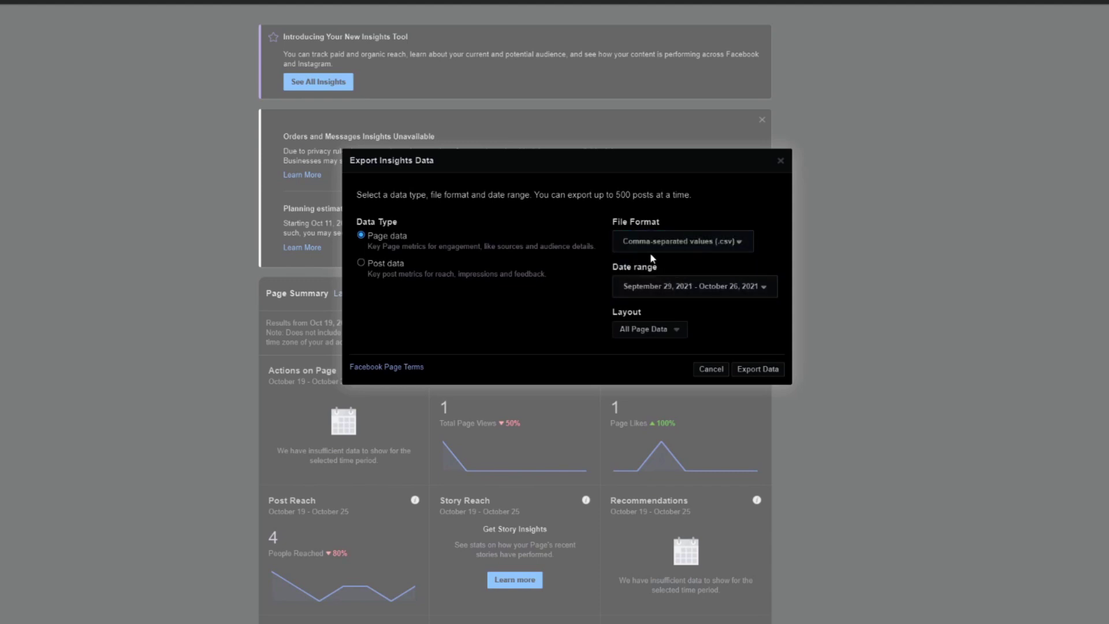
pyautogui.click(741, 369)
pyautogui.click(792, 421)
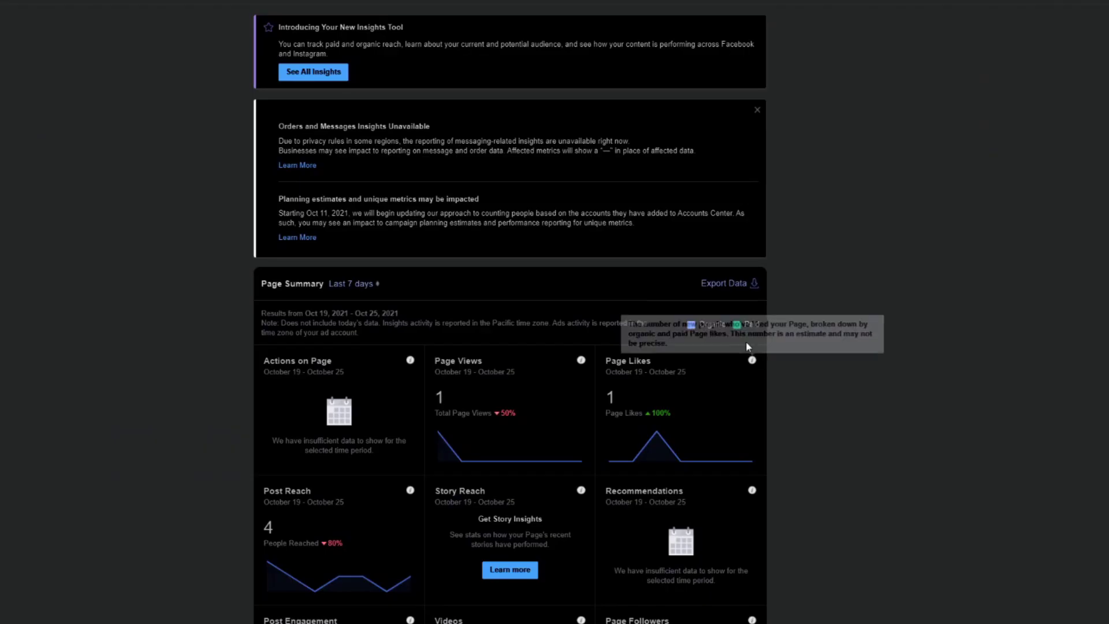
# Export the post data for September 29 to October 26, 2021 as comma-separated values (.csv) with the All Page Post Data layout.
pyautogui.click(723, 284)
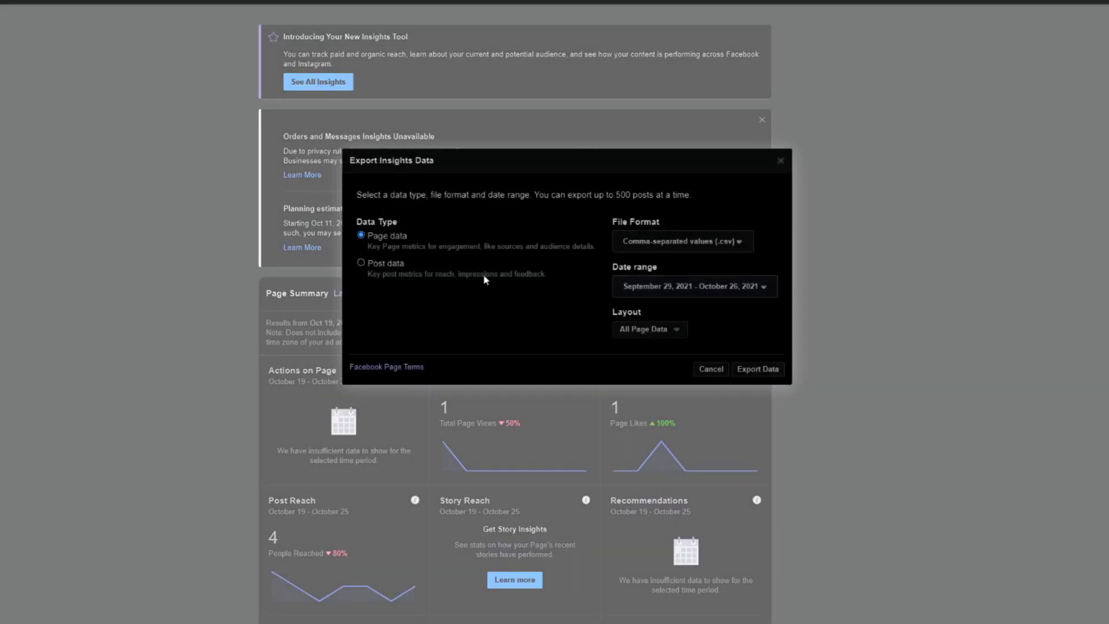
pyautogui.click(377, 269)
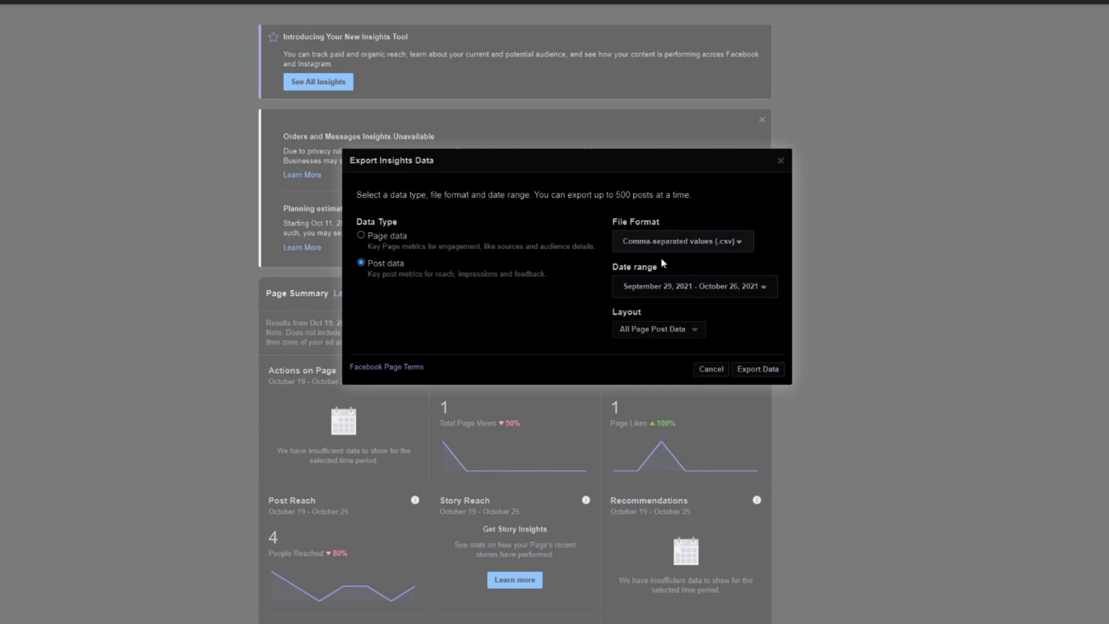
pyautogui.click(755, 370)
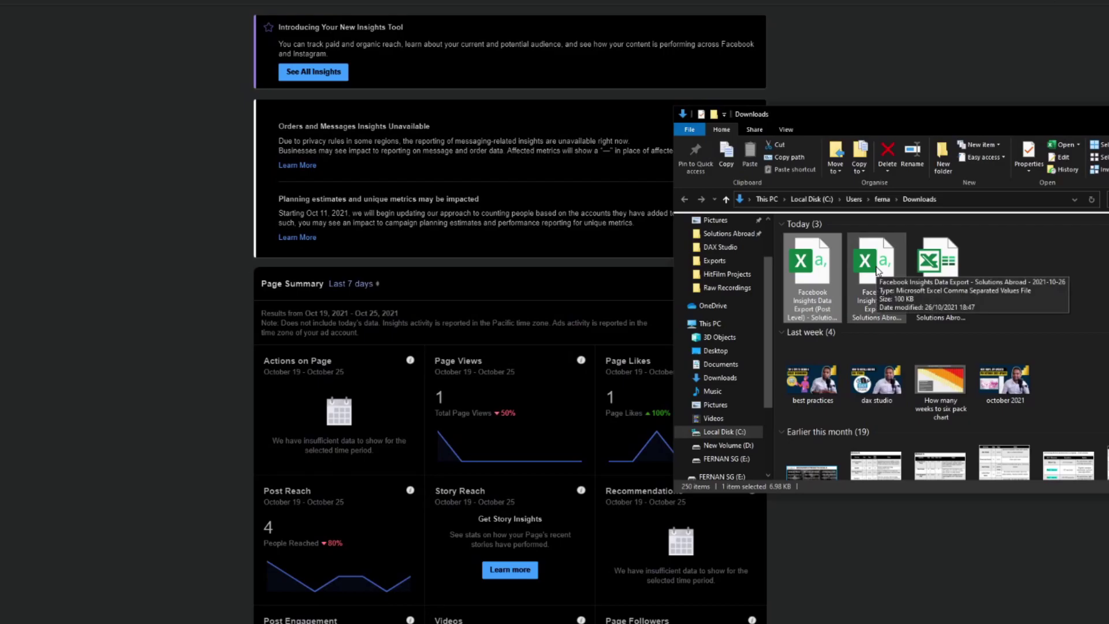
# Open the downloaded page-level Facebook Insights CSV in Excel and look over its metric headers, 28-day values and dates.
pyautogui.doubleClick(877, 270)
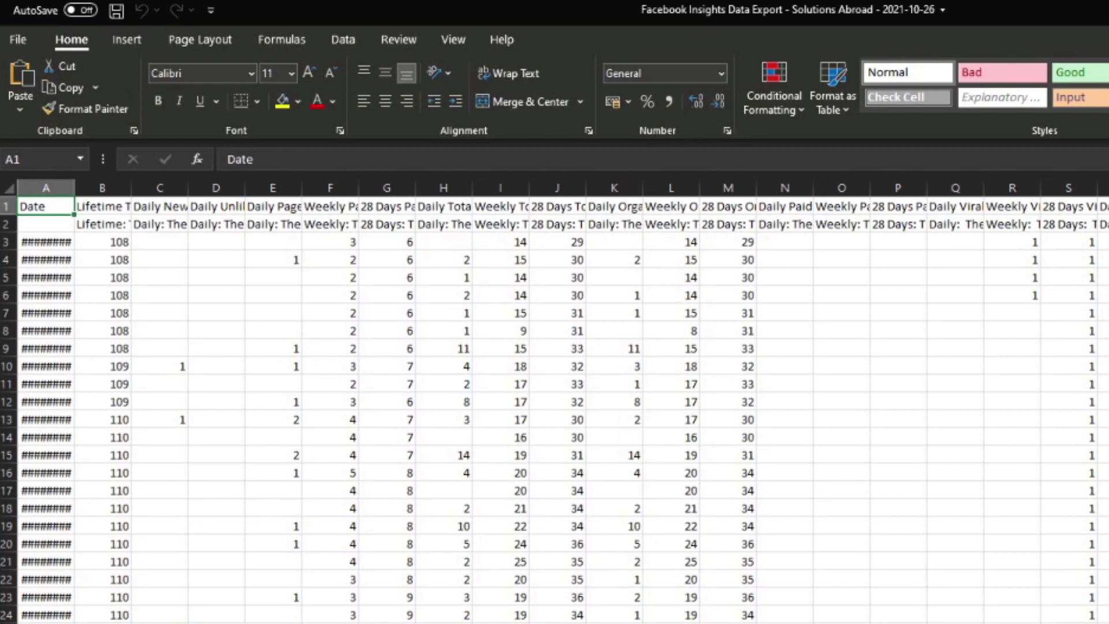
pyautogui.click(956, 206)
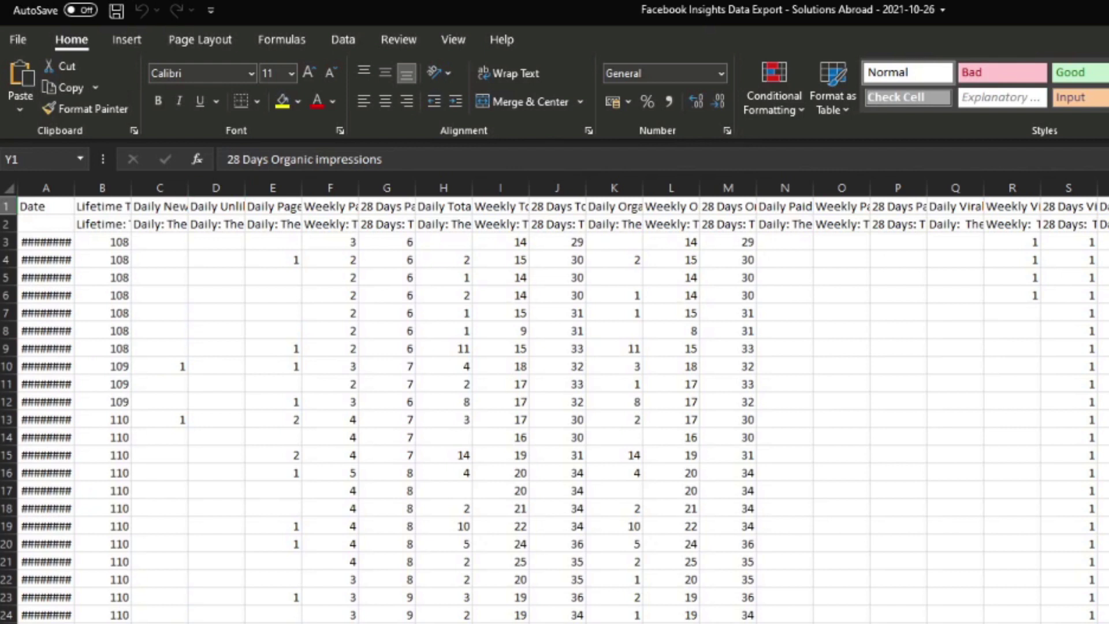
pyautogui.moveTo(747, 243); pyautogui.dragTo(750, 621)
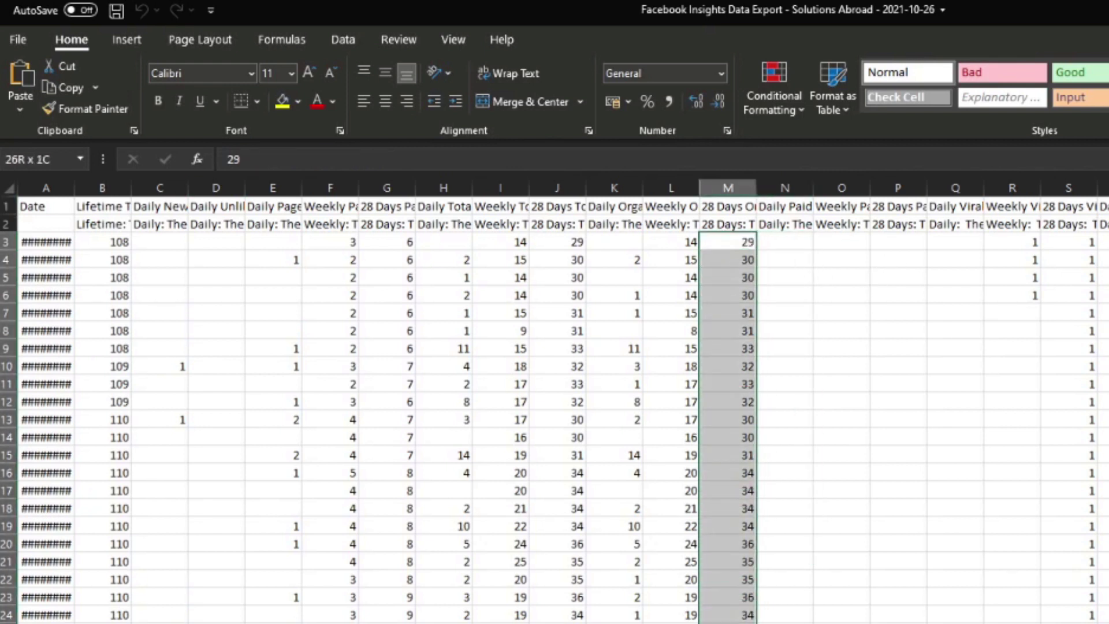
pyautogui.click(50, 256)
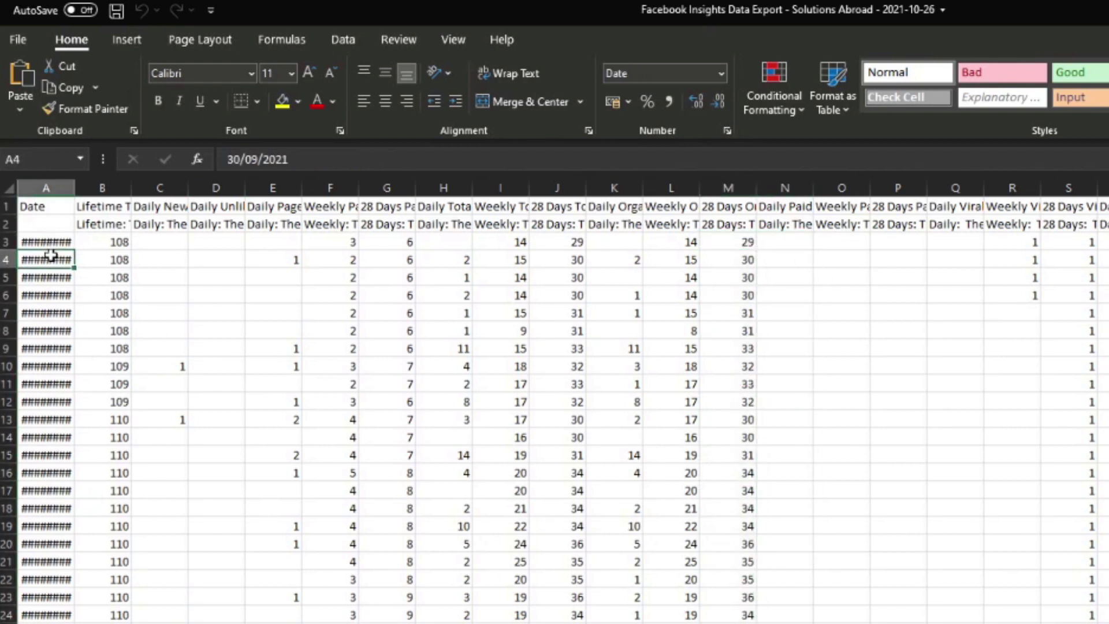
# Widen the Date and Lifetime Total Likes columns to read their contents, and close the CSV without saving.
pyautogui.doubleClick(74, 188)
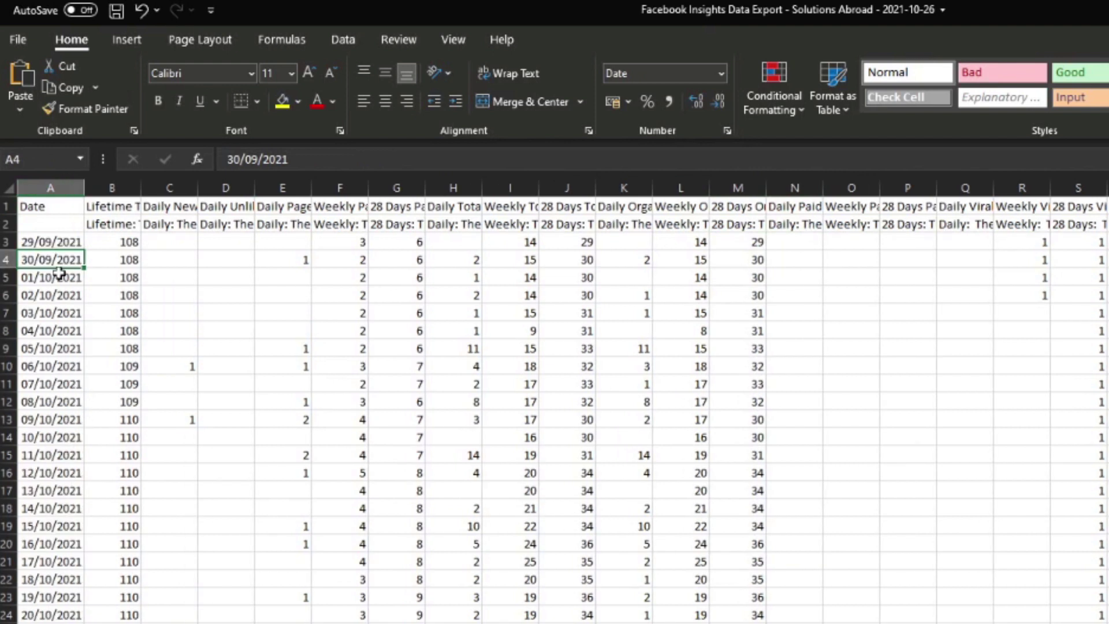
pyautogui.moveTo(58, 621); pyautogui.dragTo(69, 366)
pyautogui.click(124, 295)
pyautogui.doubleClick(141, 187)
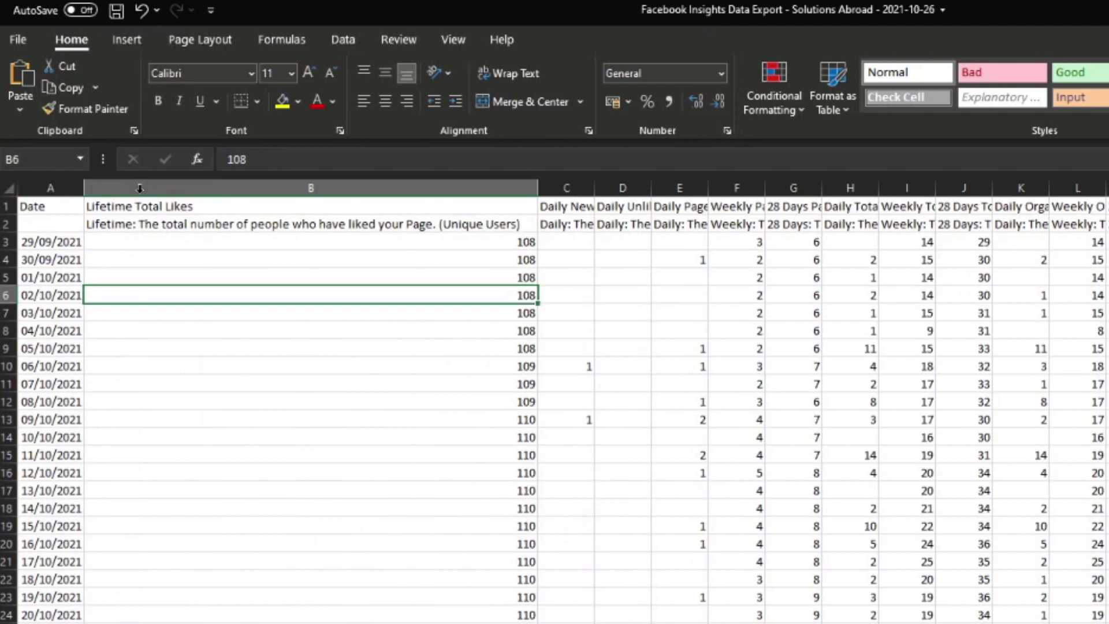
pyautogui.moveTo(537, 187); pyautogui.dragTo(263, 187)
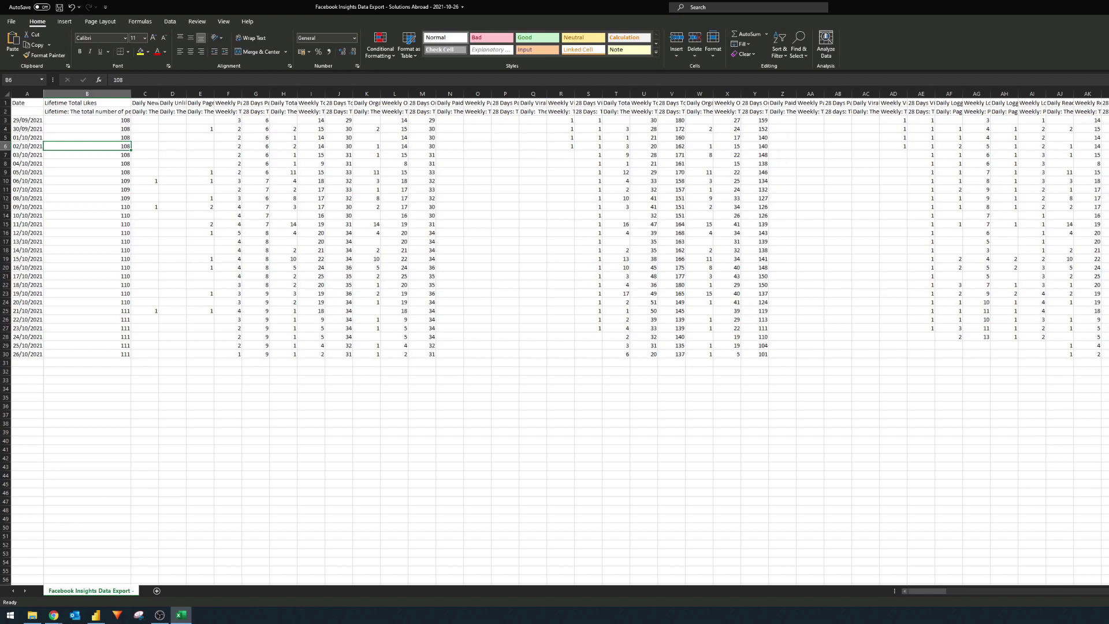
pyautogui.hotkey('alt', 'F4')
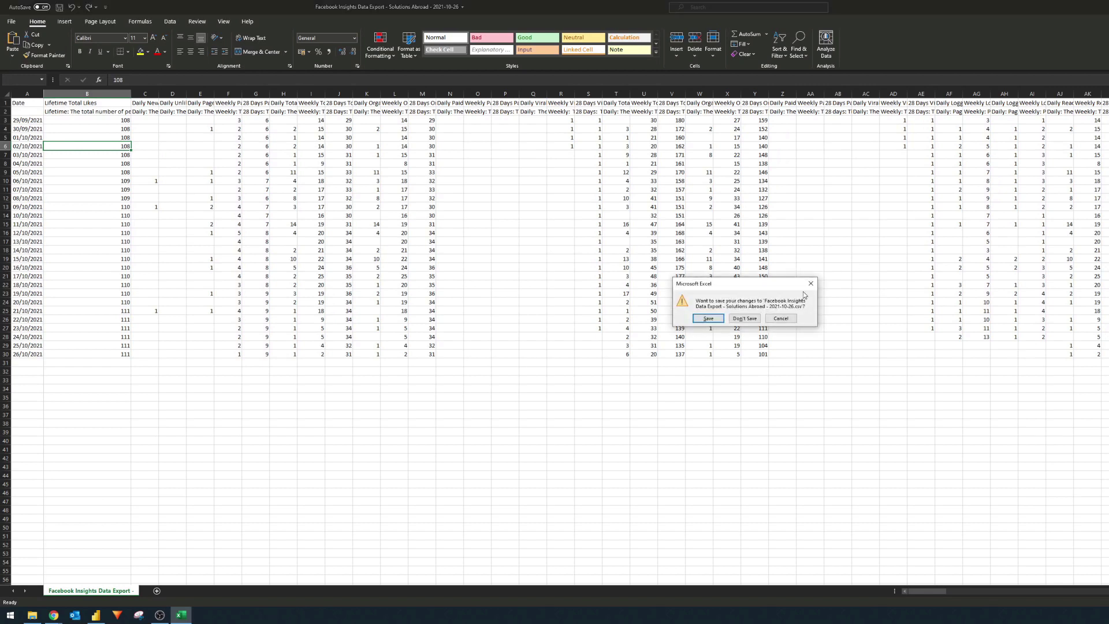
pyautogui.click(747, 319)
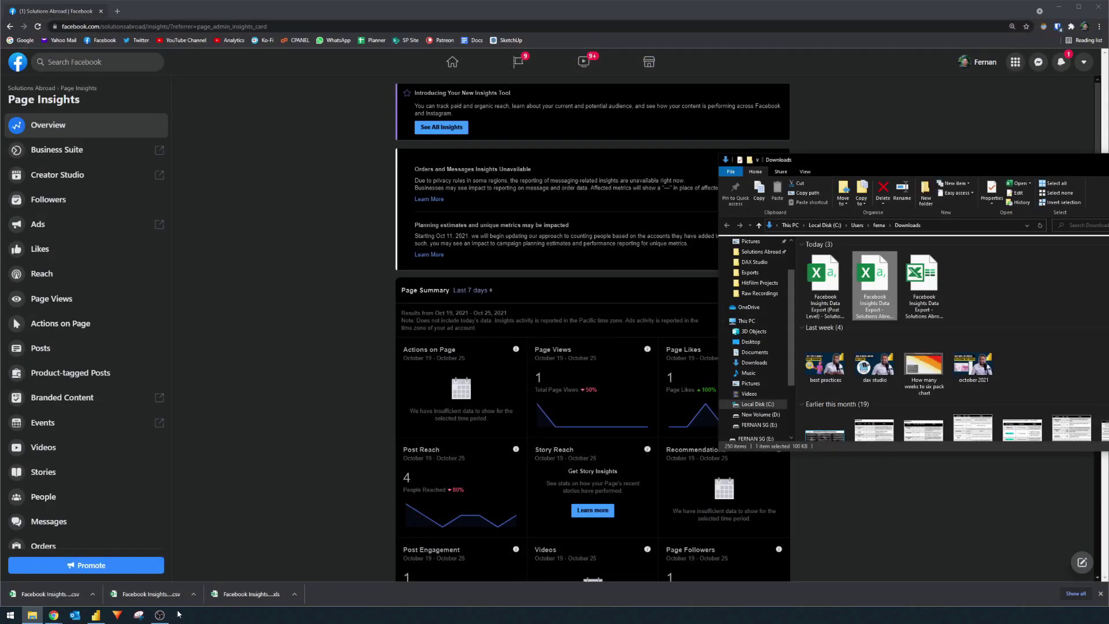
# Switch to Power BI Desktop and load the page-level CSV "Facebook Insights Data Export - Solutions Abroad - 2021-10-26" from Downloads for transformation.
pyautogui.click(95, 615)
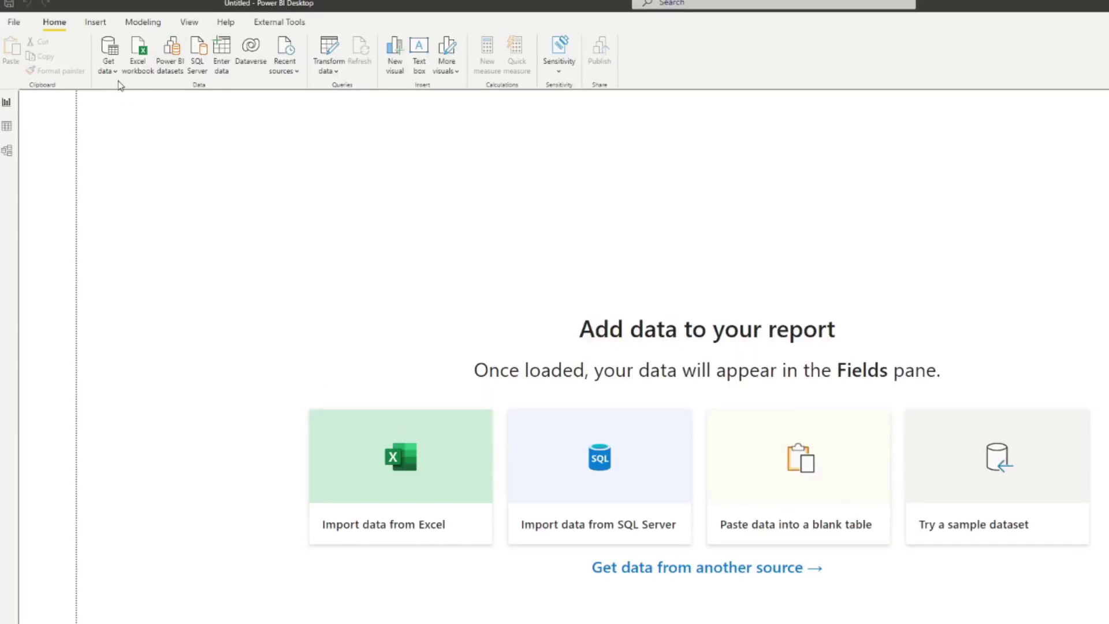
pyautogui.click(116, 71)
pyautogui.click(160, 239)
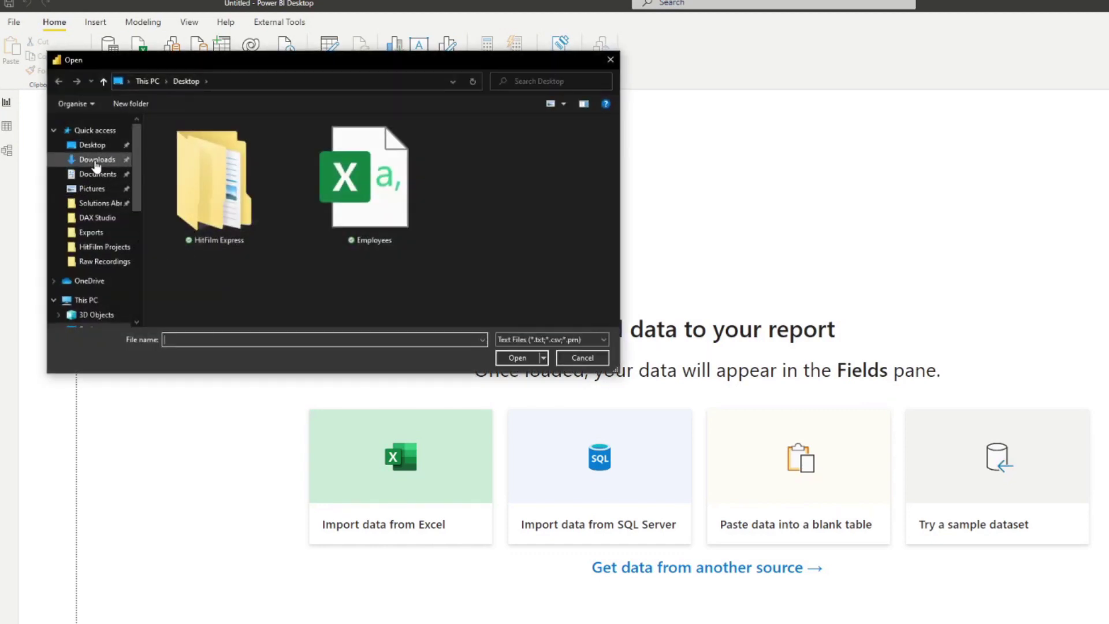
pyautogui.click(95, 158)
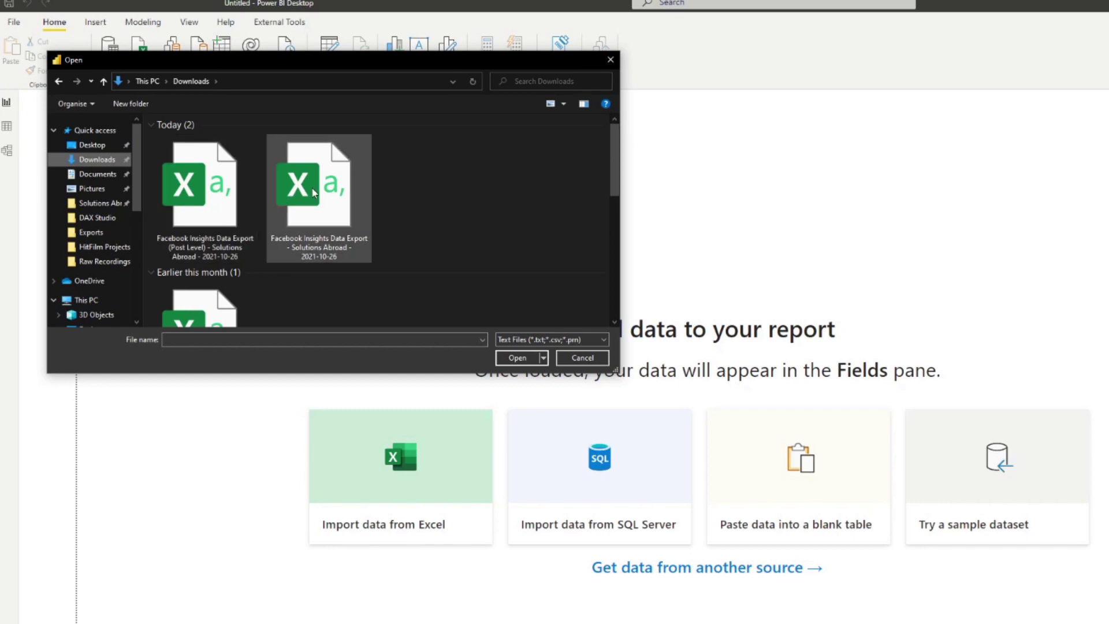
pyautogui.doubleClick(314, 193)
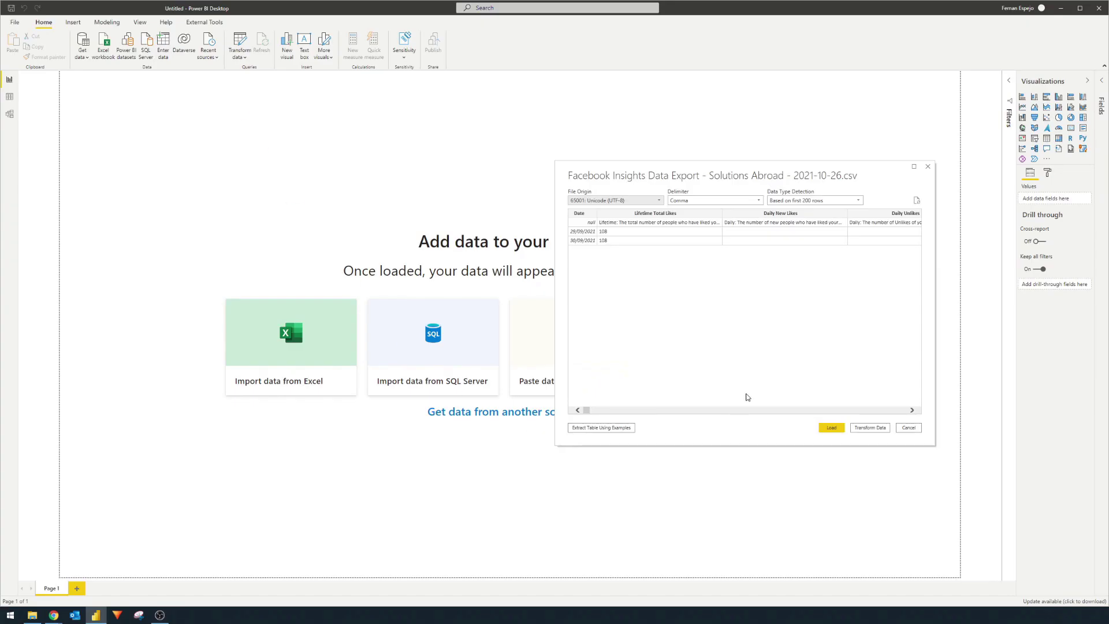
pyautogui.click(870, 429)
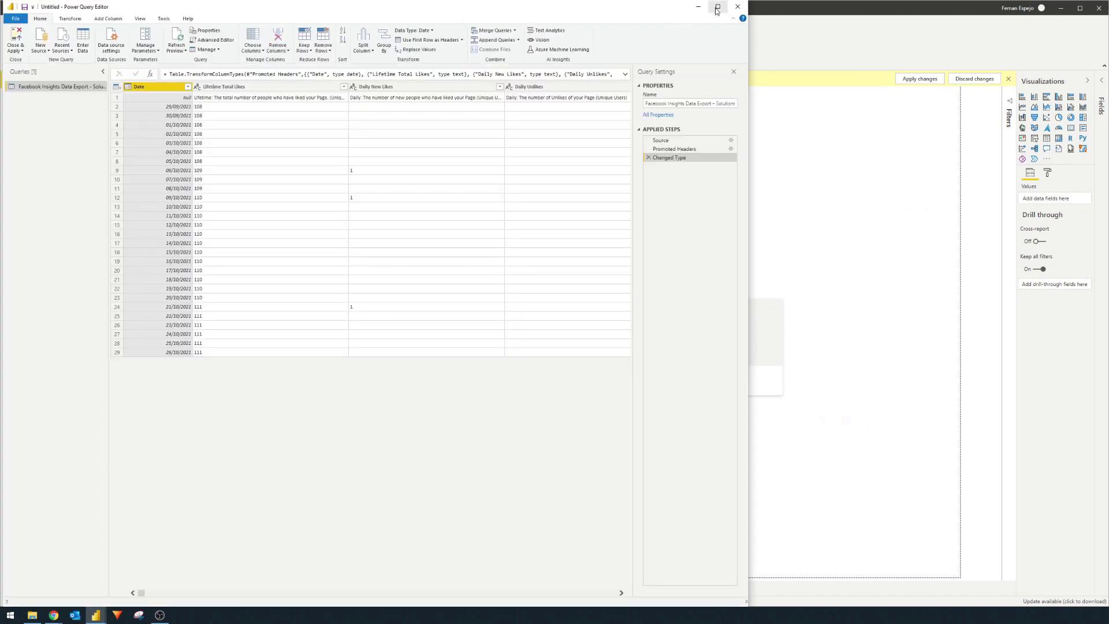
# Maximize the Power Query Editor, rename the imported query as Pages, and look across its metric columns.
pyautogui.click(718, 6)
pyautogui.moveTo(718, 10); pyautogui.dragTo(688, 29)
pyautogui.doubleClick(688, 29)
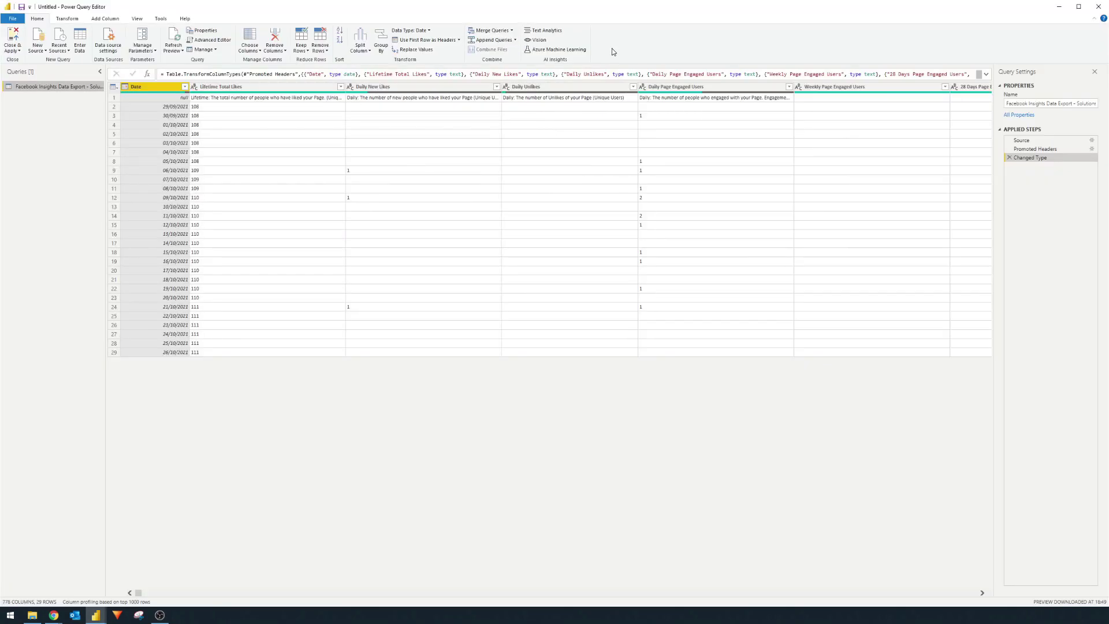
pyautogui.doubleClick(29, 85)
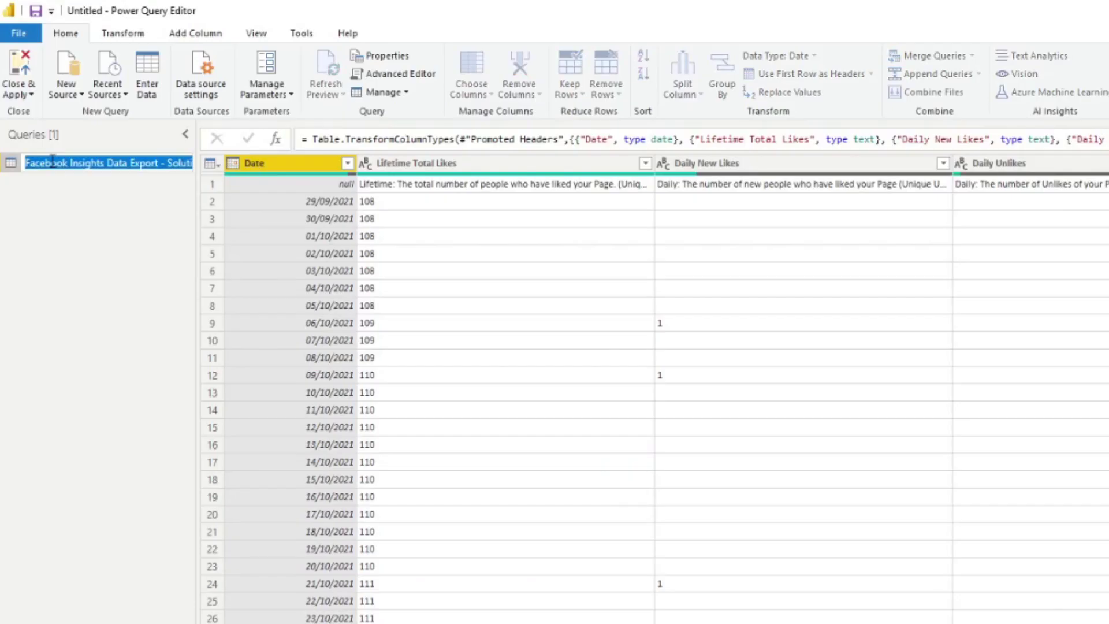
pyautogui.write('Pages')
pyautogui.press('Return')
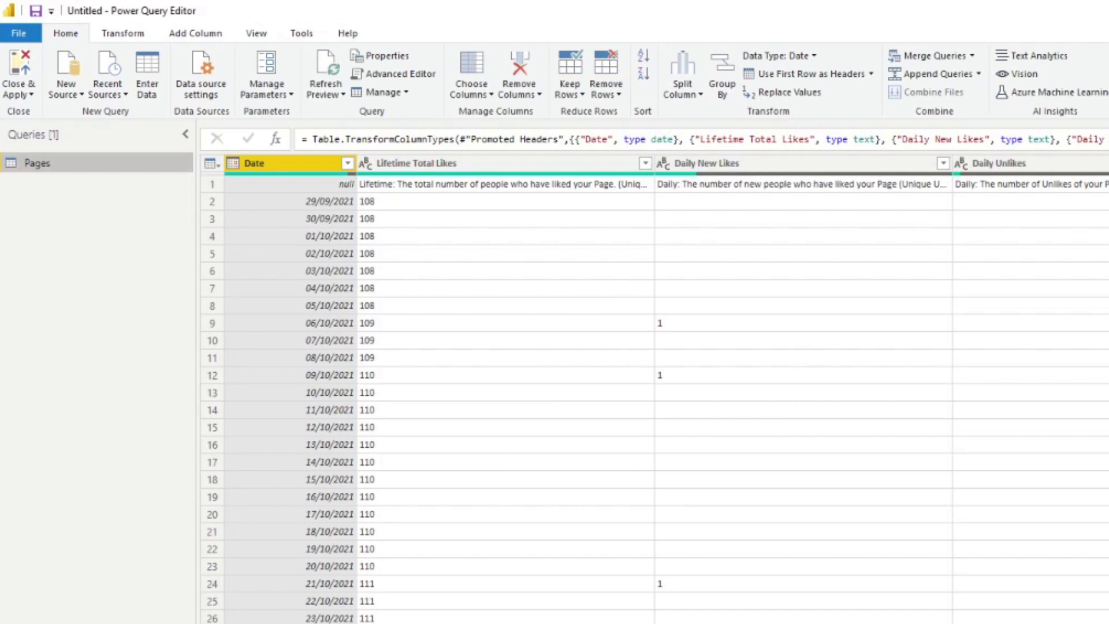
pyautogui.hscroll(15, 667, 388)
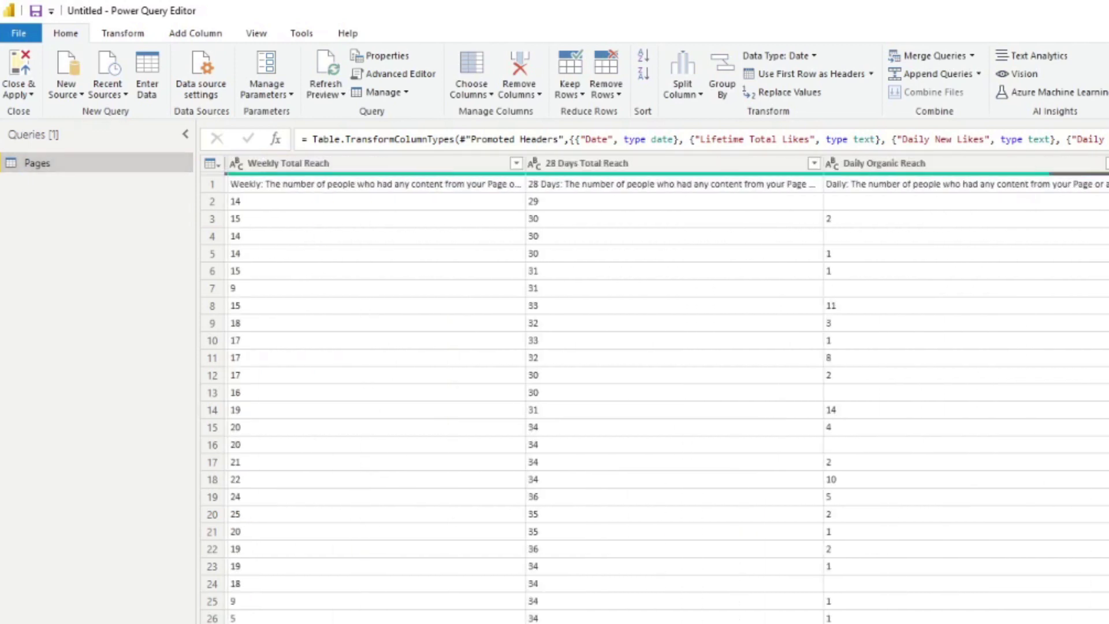
pyautogui.hscroll(15, 667, 389)
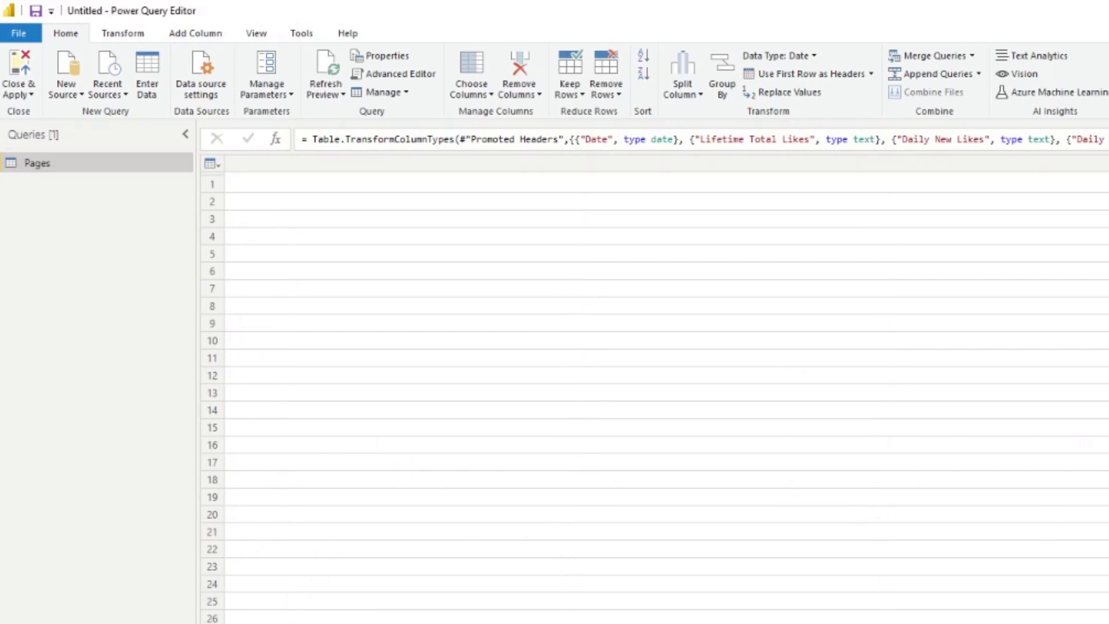
pyautogui.hscroll(15, 667, 389)
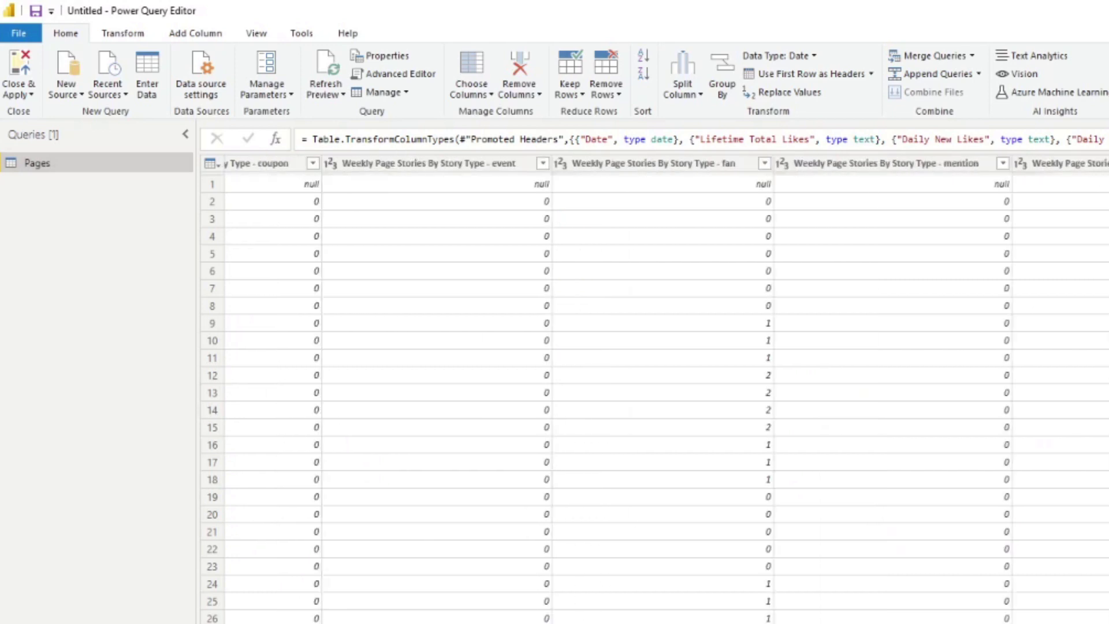
pyautogui.hscroll(-20, 668, 388)
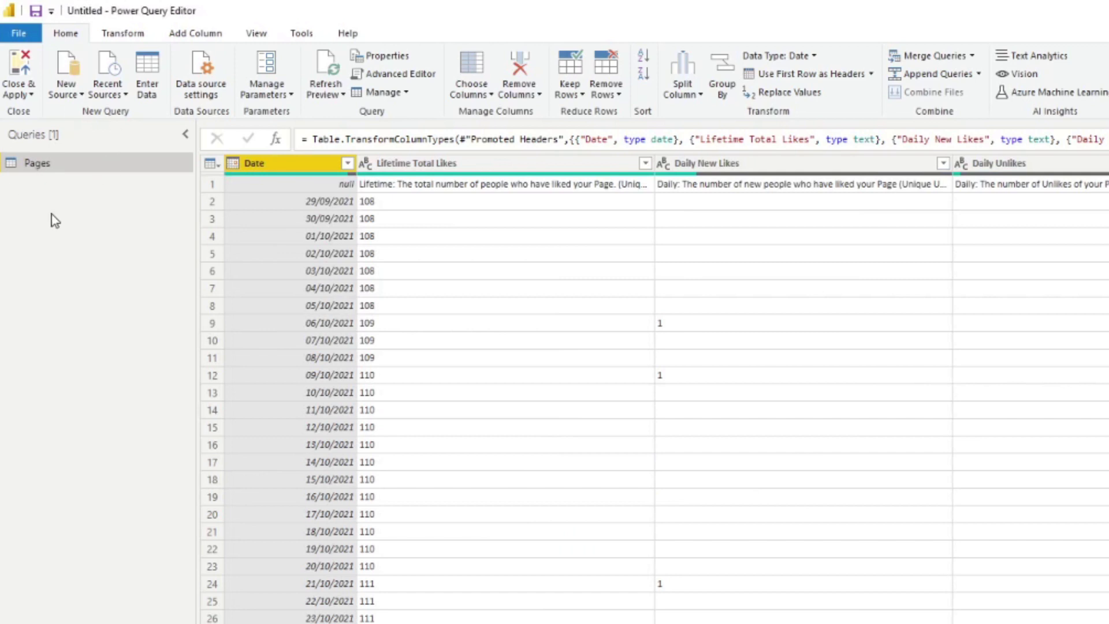
# Import the post-level Facebook Insights CSV dated 2021-10-26 from Downloads as a second query and rename it as Post.
pyautogui.click(65, 95)
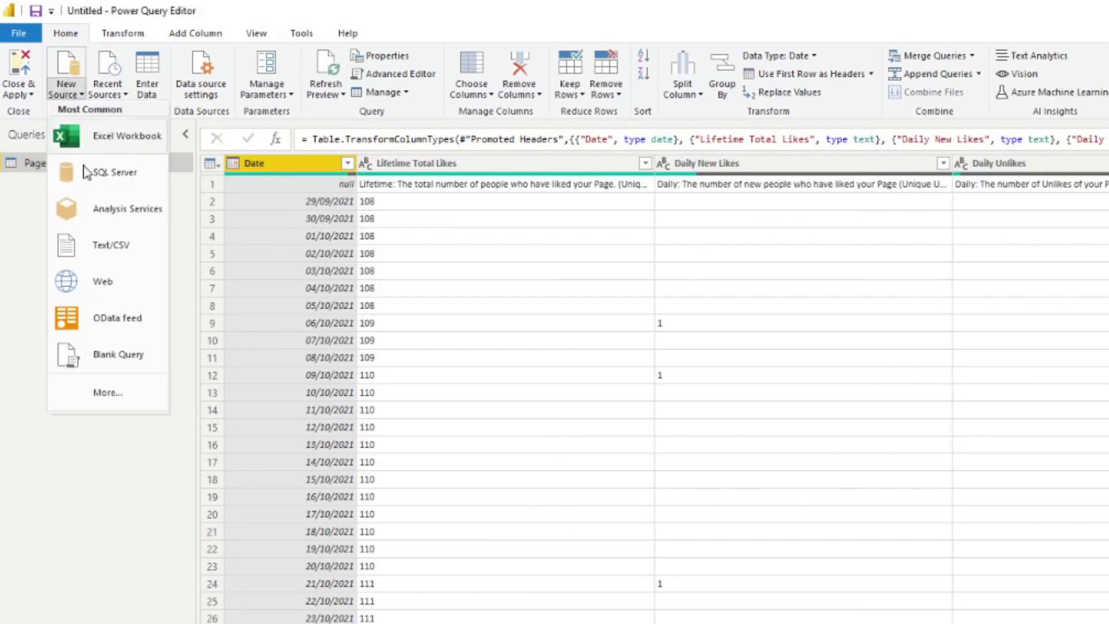
pyautogui.click(138, 254)
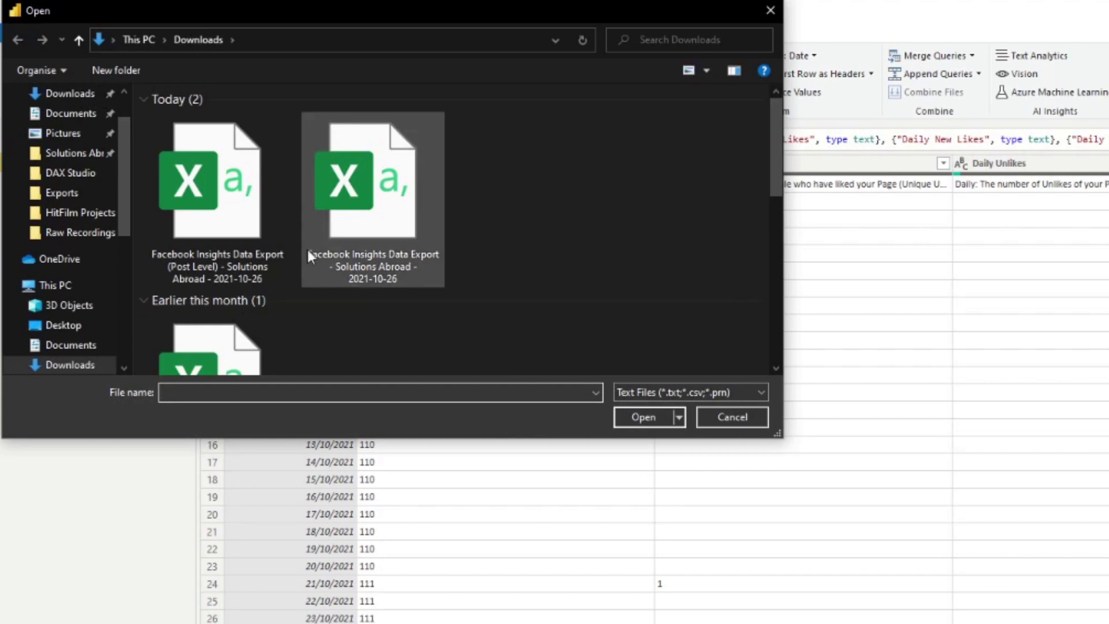
pyautogui.click(221, 205)
pyautogui.click(647, 423)
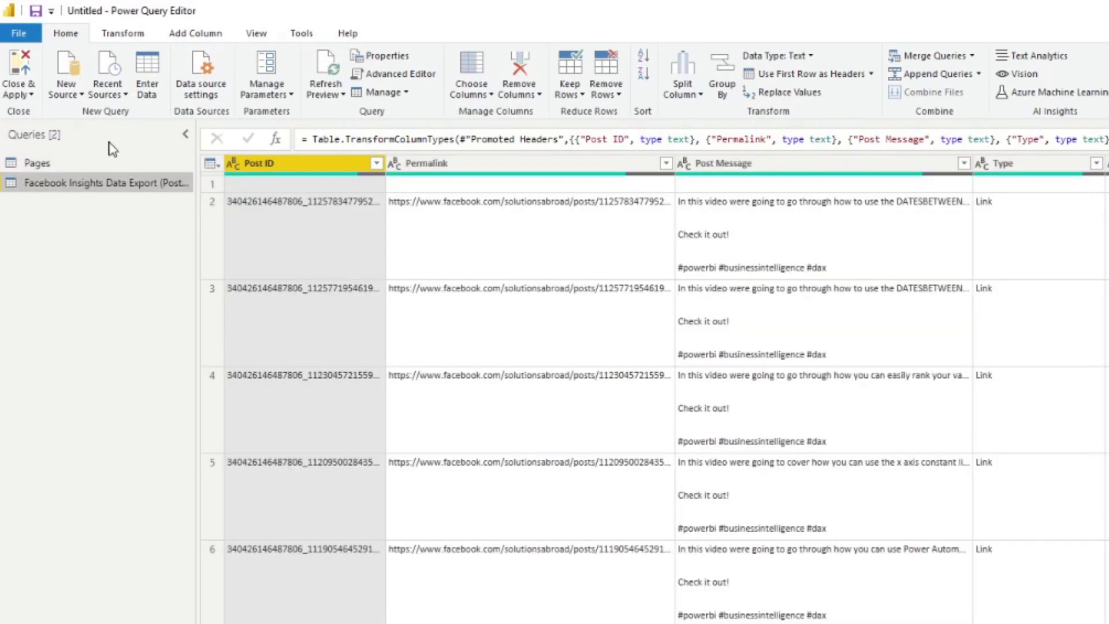
pyautogui.doubleClick(108, 182)
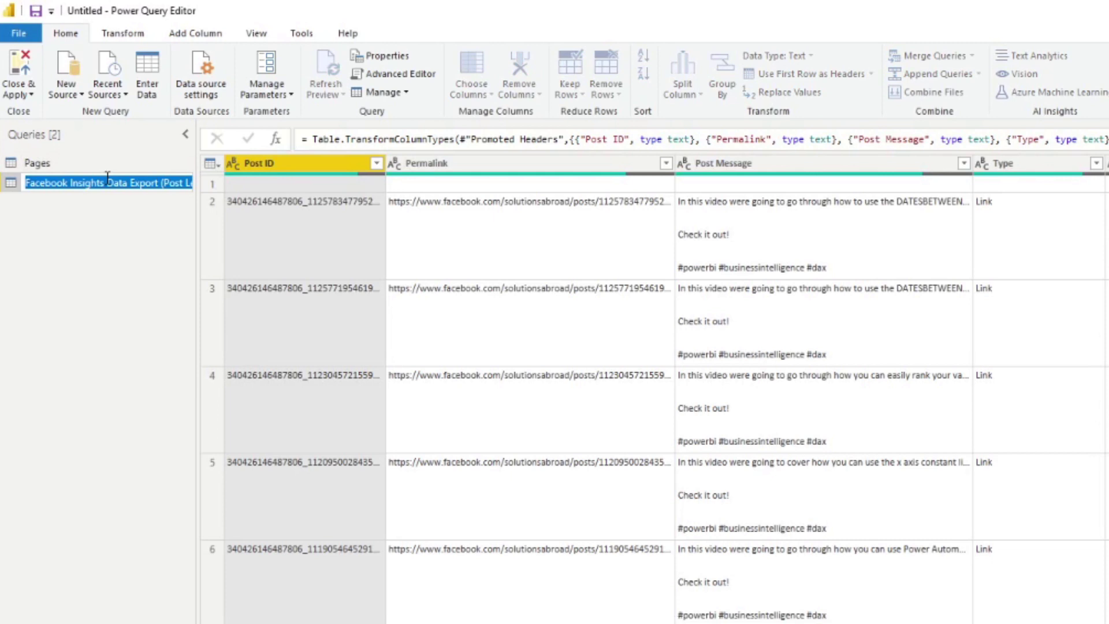
pyautogui.write('Post')
pyautogui.press('Return')
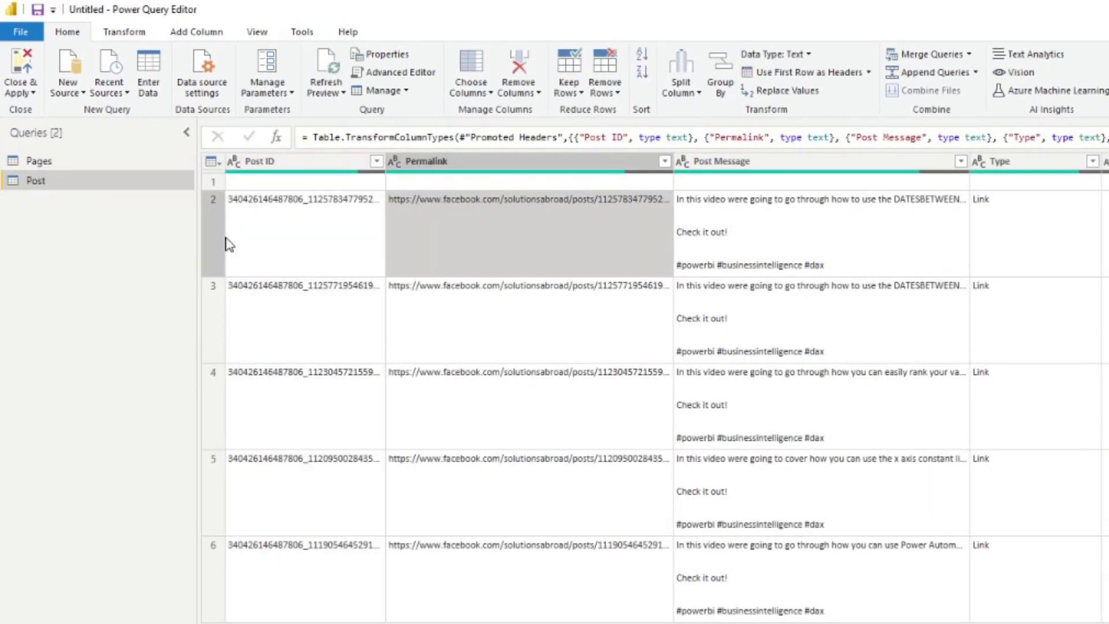
# Examine the Post query's individual post rows, their messages, and the reach, impressions, engagement and video view columns.
pyautogui.click(220, 262)
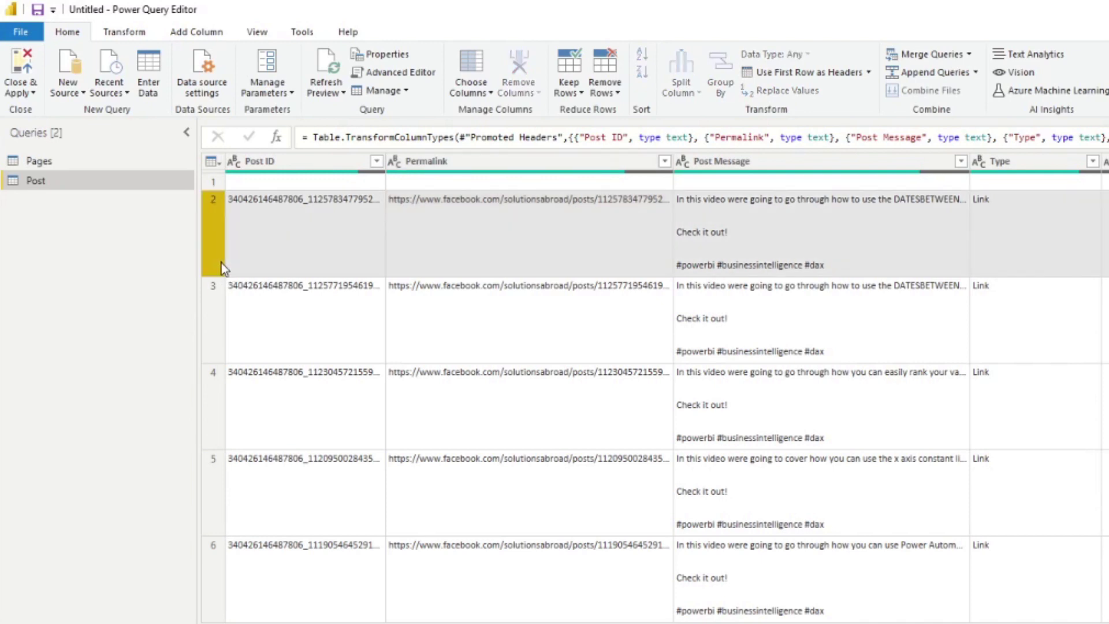
pyautogui.click(219, 332)
pyautogui.click(211, 421)
pyautogui.click(206, 514)
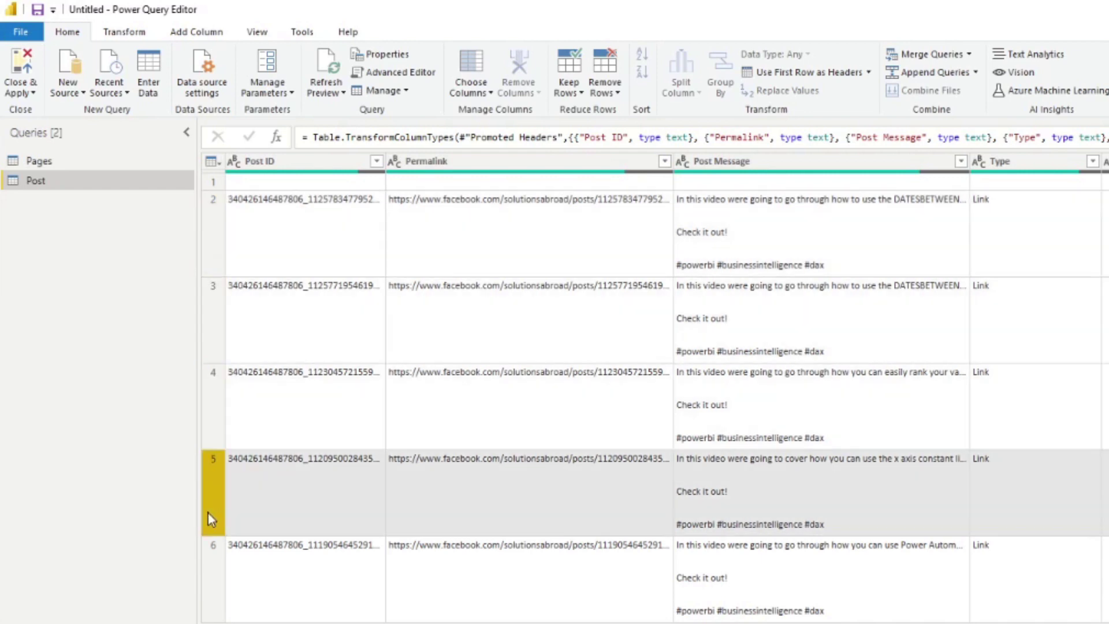
pyautogui.click(214, 587)
pyautogui.click(803, 260)
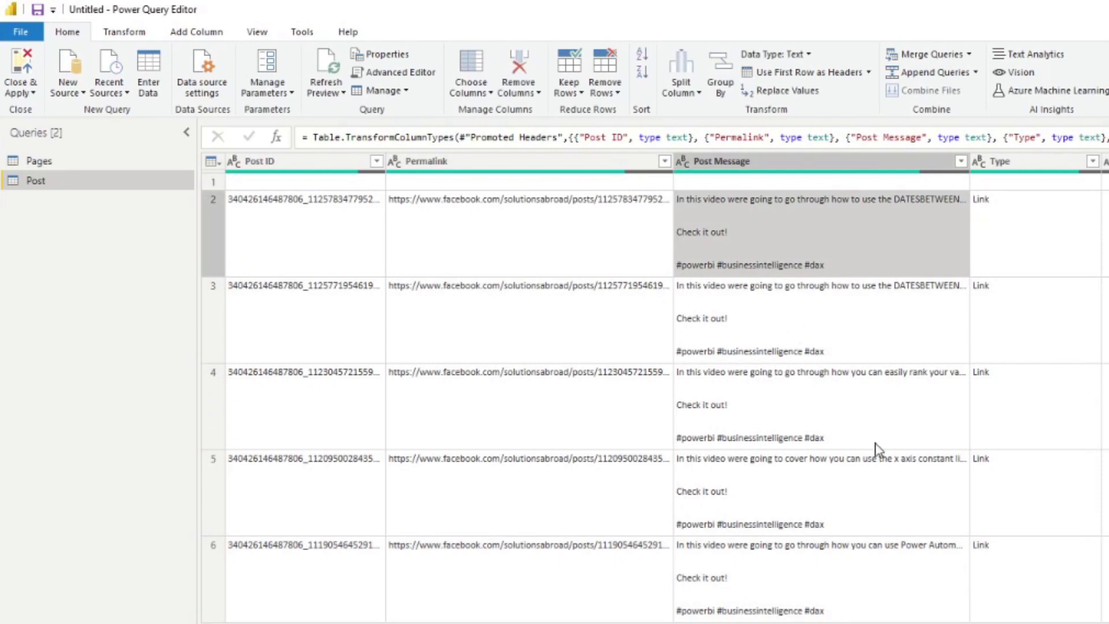
pyautogui.hscroll(10, 665, 387)
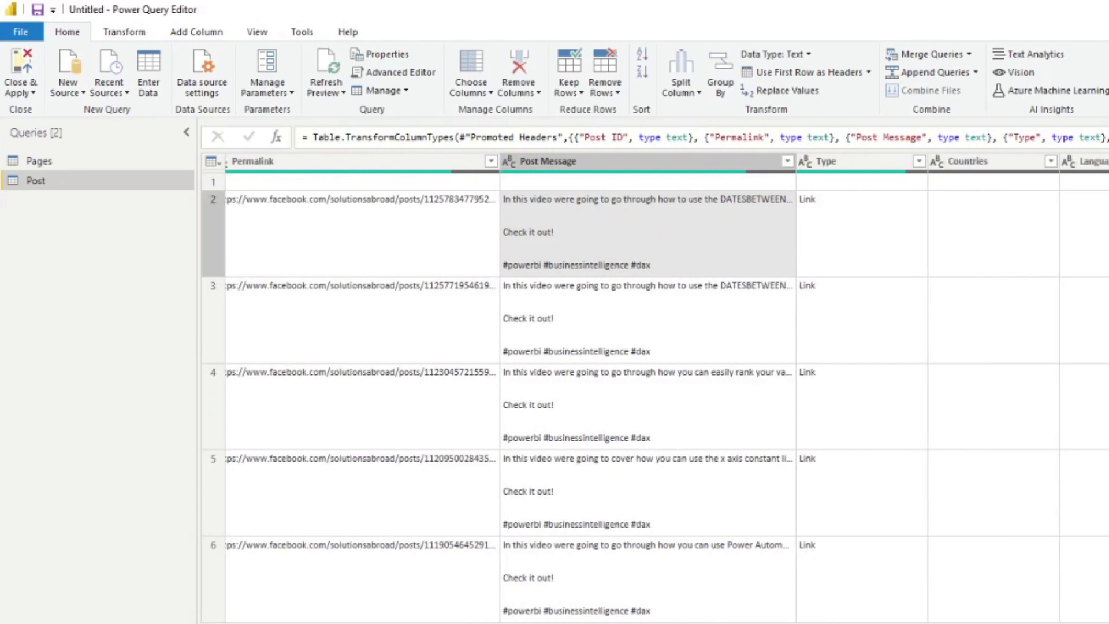
pyautogui.hscroll(10, 655, 387)
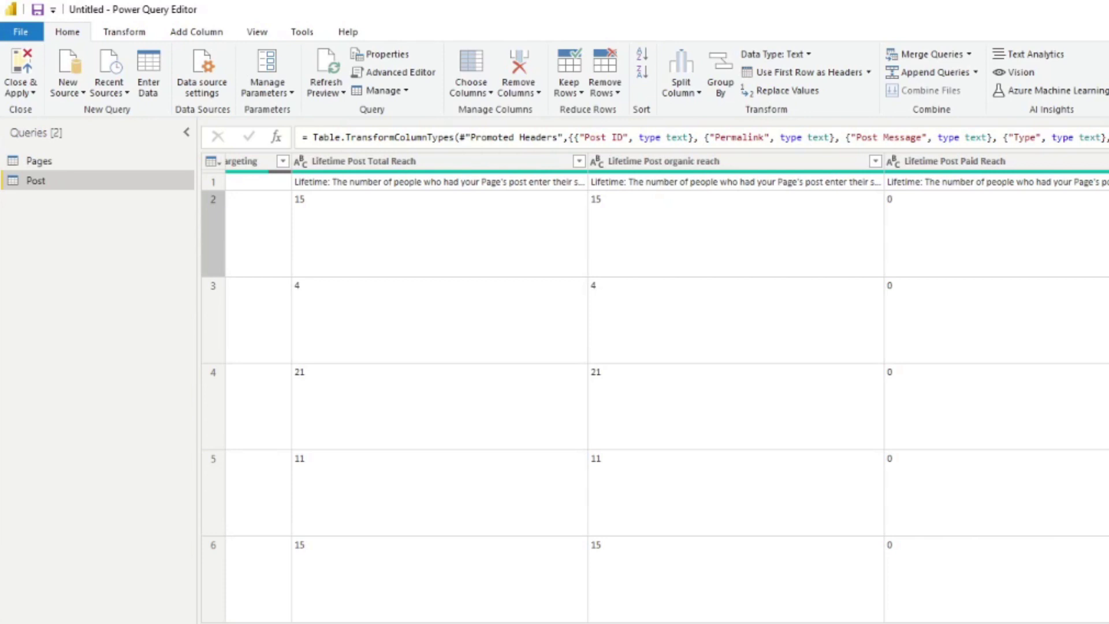
pyautogui.hscroll(10, 667, 387)
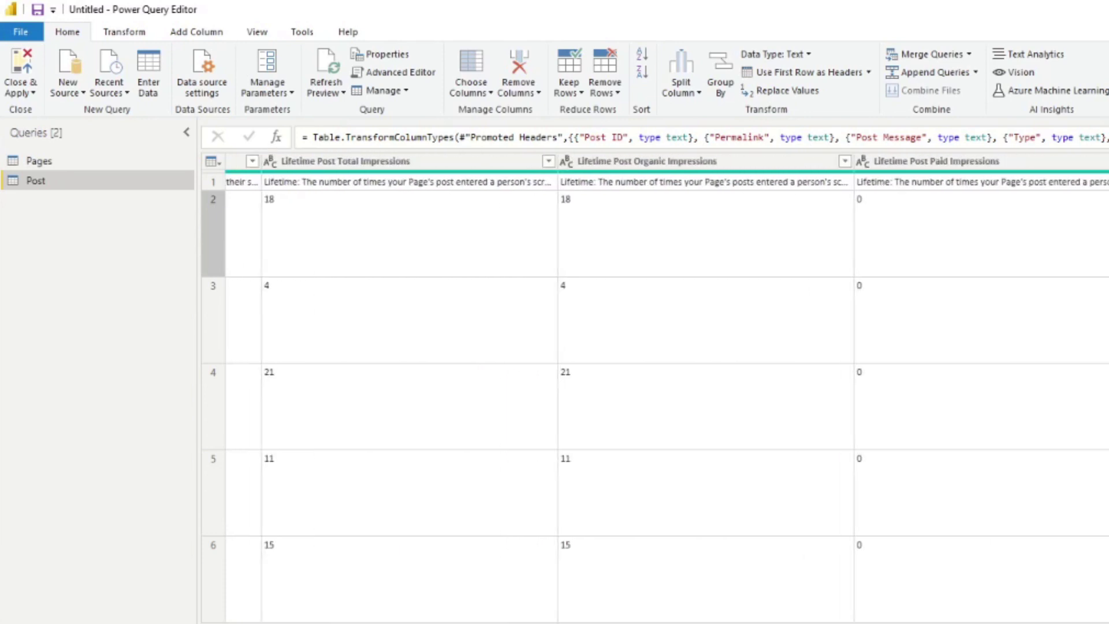
pyautogui.hscroll(2, 667, 387)
pyautogui.hscroll(10, 667, 387)
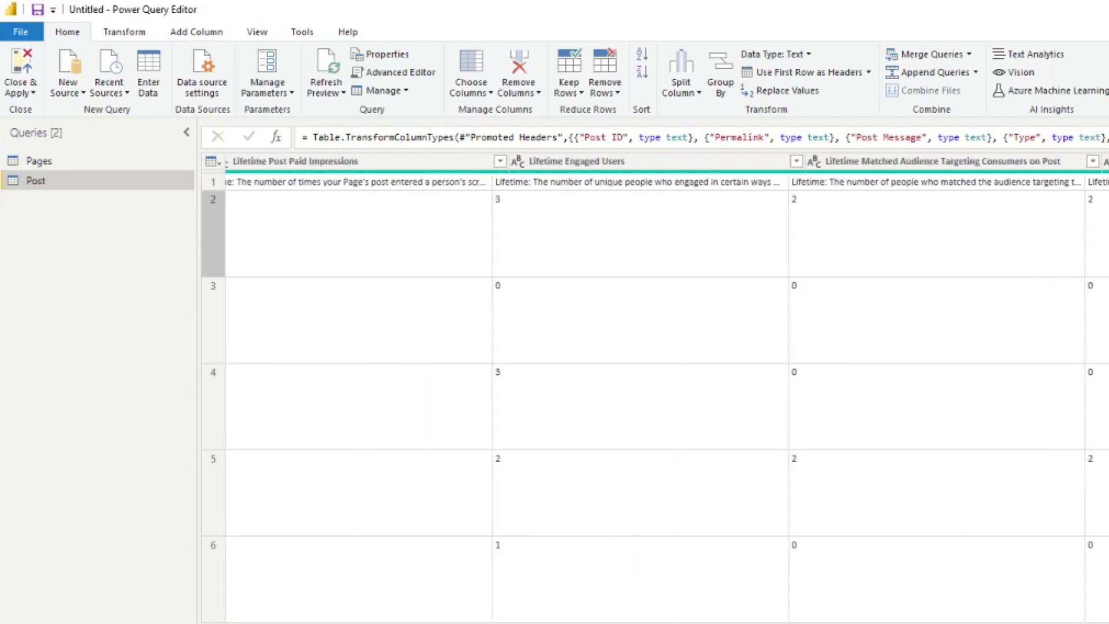
pyautogui.hscroll(2, 667, 387)
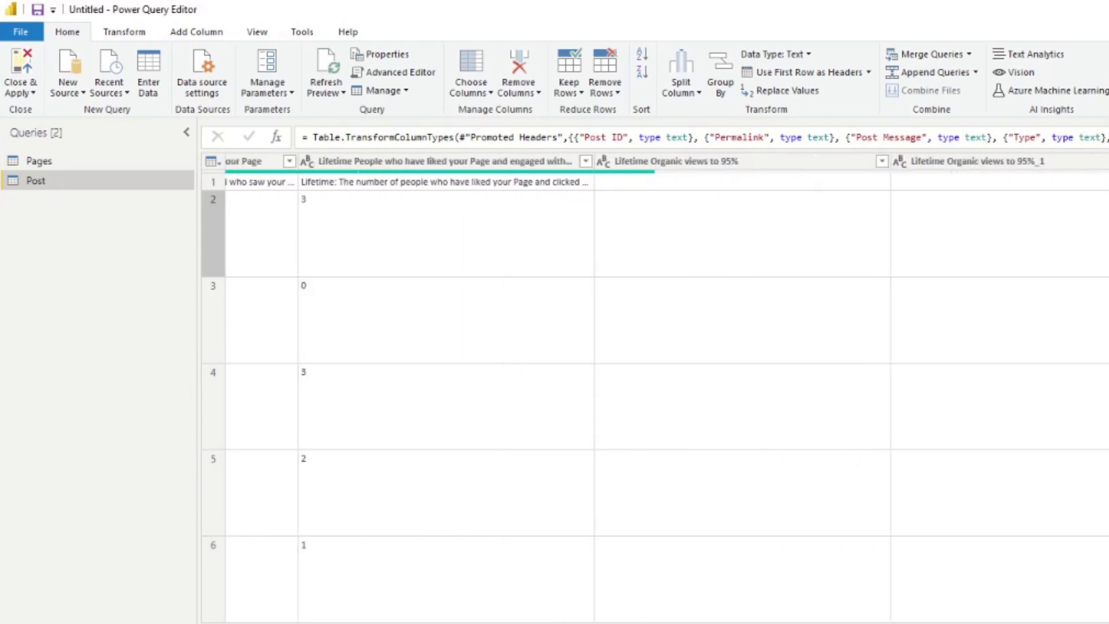
pyautogui.hscroll(-20, 667, 387)
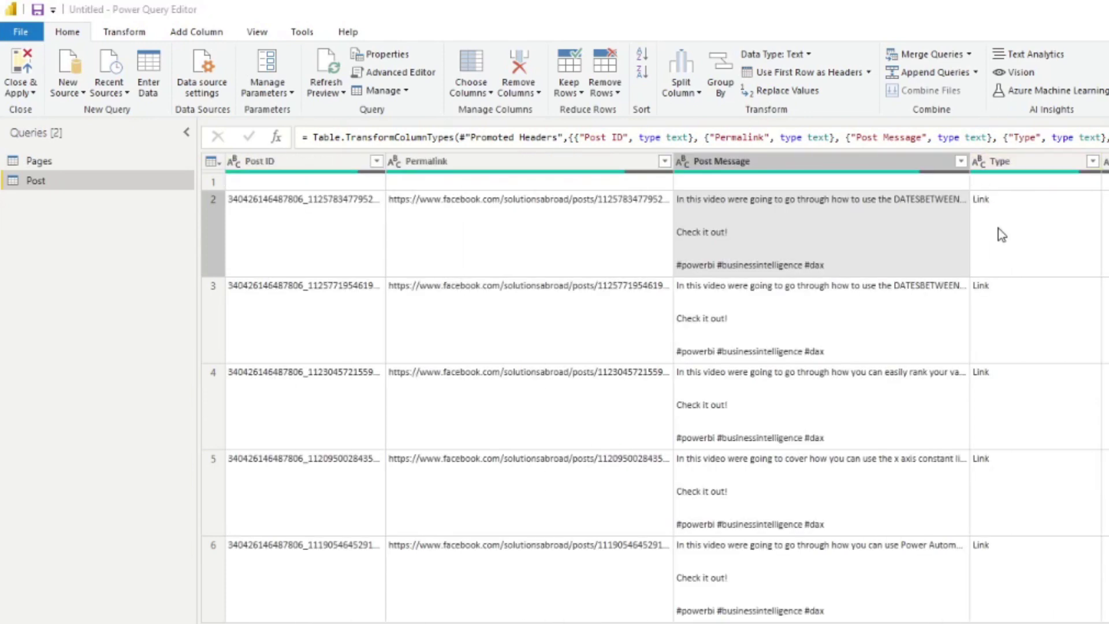
# Filter the null row out of the Date column in the Pages query.
pyautogui.click(76, 167)
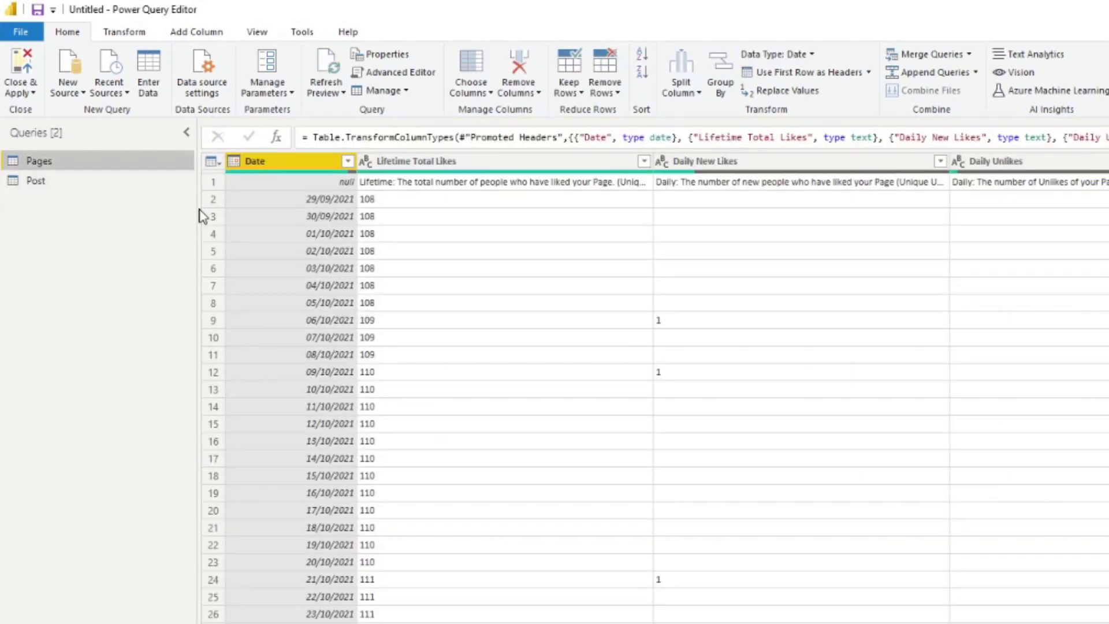
pyautogui.click(413, 255)
pyautogui.click(327, 184)
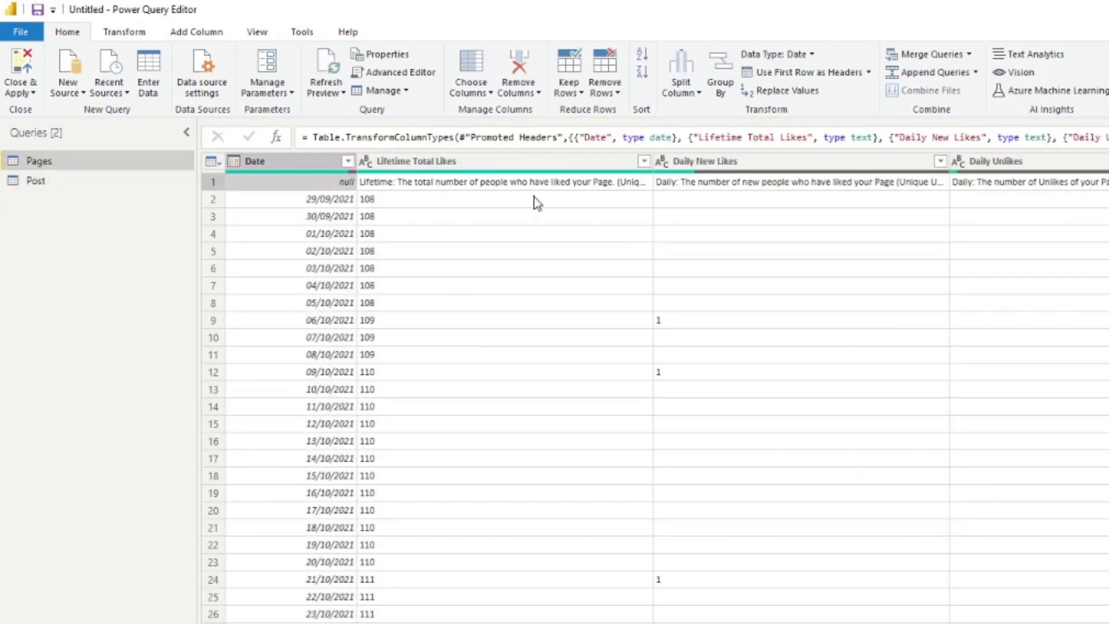
pyautogui.click(347, 161)
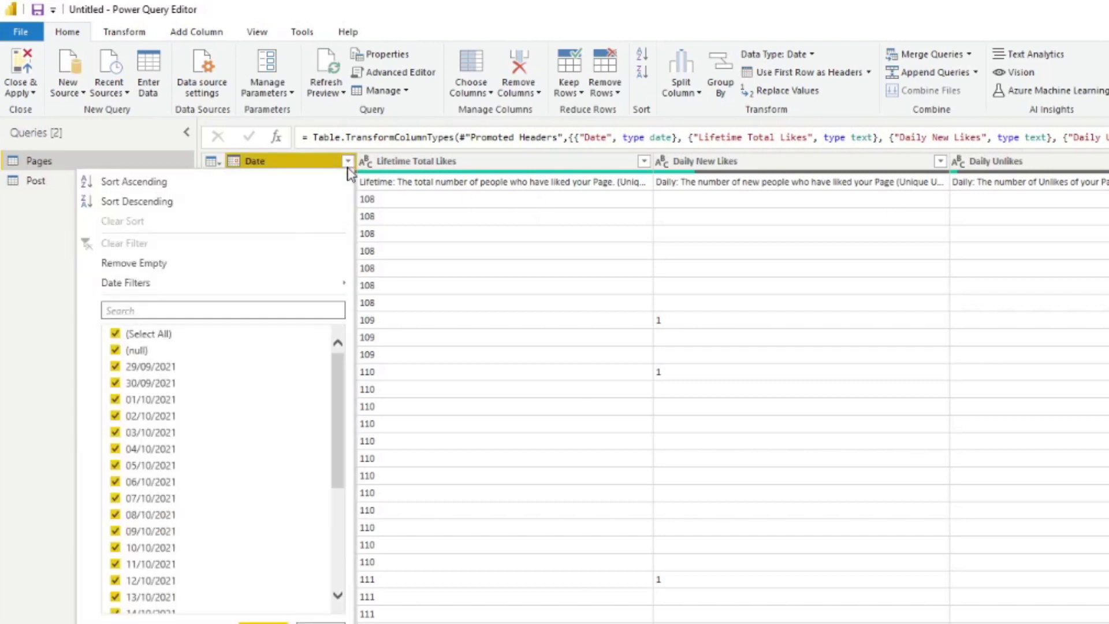
pyautogui.click(137, 351)
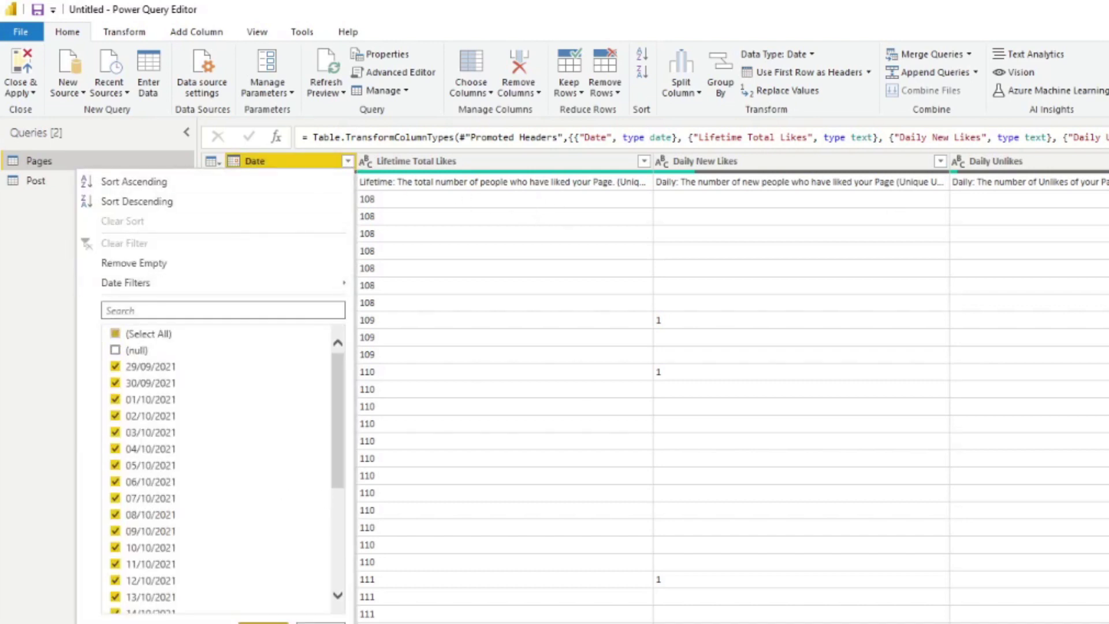
pyautogui.click(263, 622)
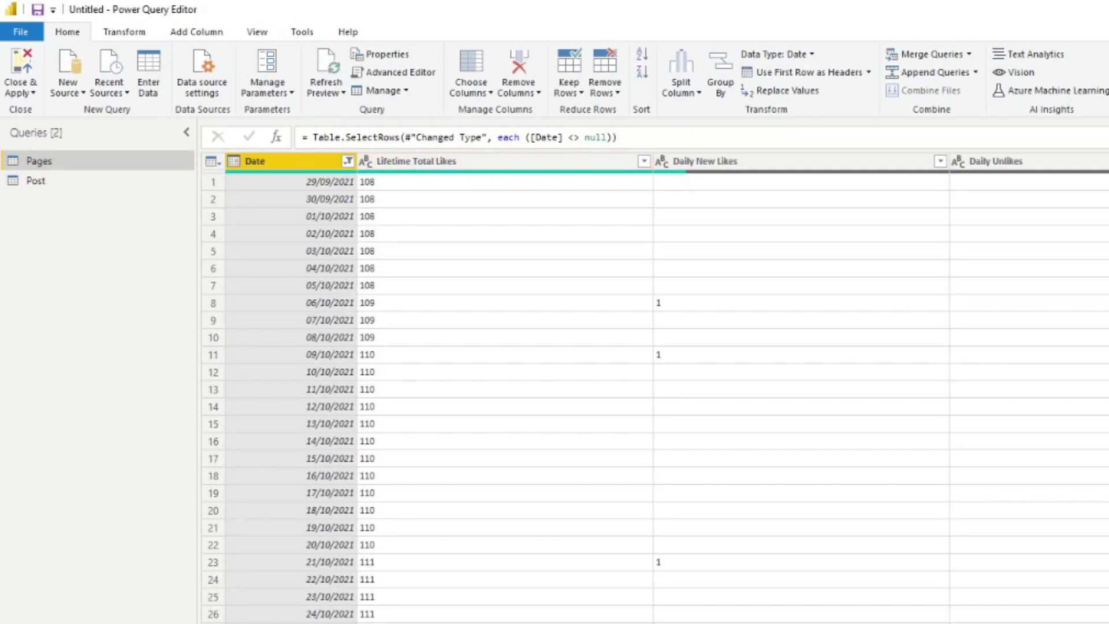
# Look over the Pages query's Date, likes, engaged users, viral reach and impressions columns.
pyautogui.click(545, 164)
pyautogui.hscroll(10, 653, 387)
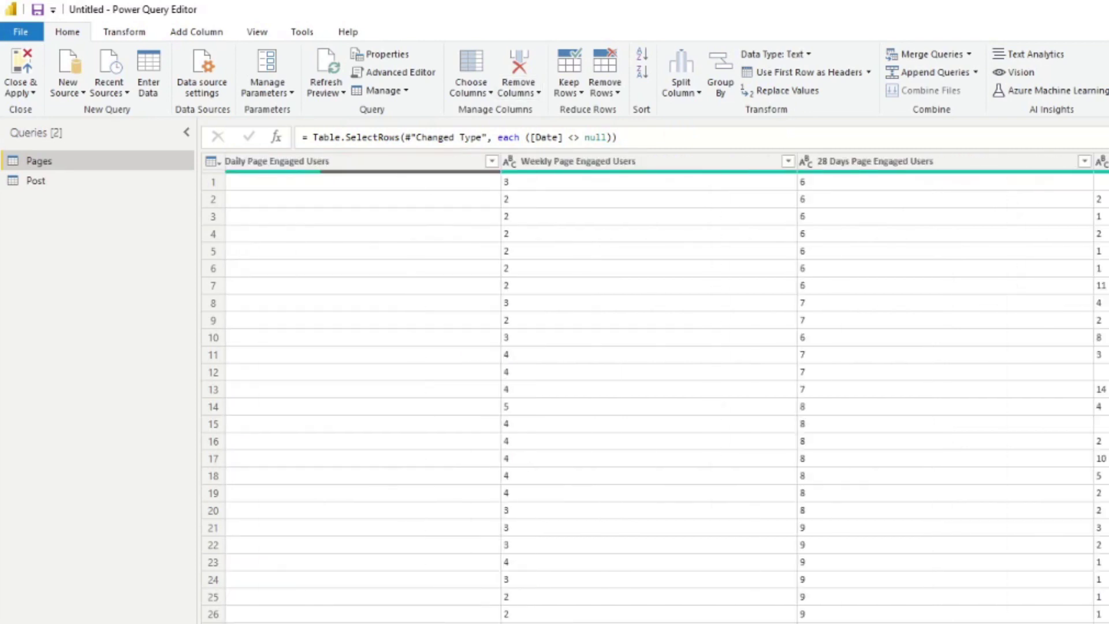
pyautogui.hscroll(-10, 653, 387)
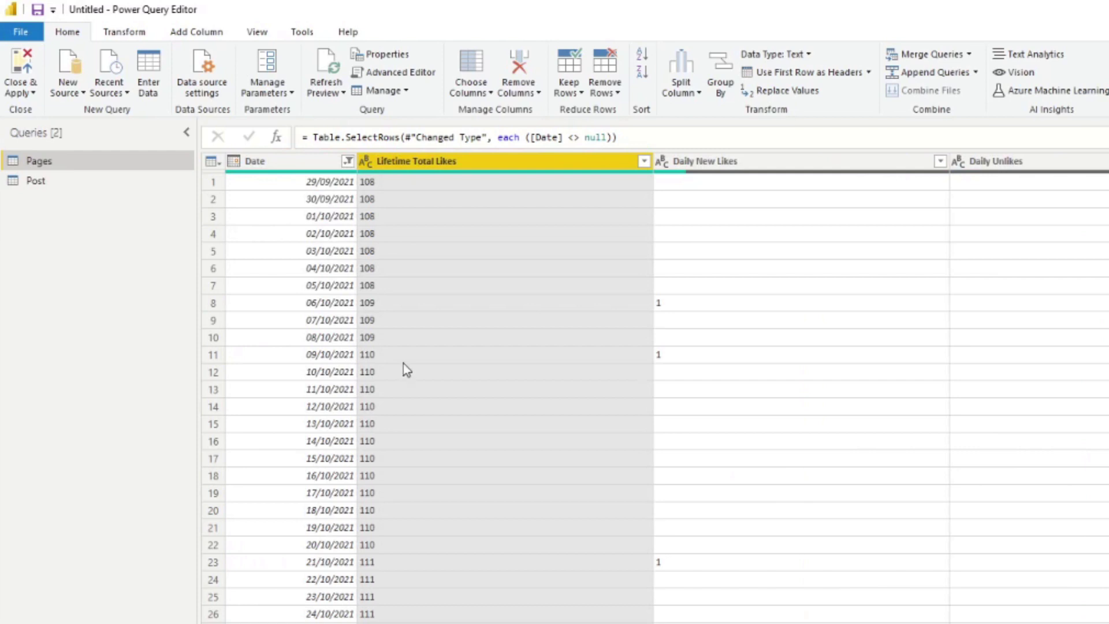
pyautogui.click(286, 159)
pyautogui.hotkey('ctrl', 'a')
pyautogui.click(416, 161)
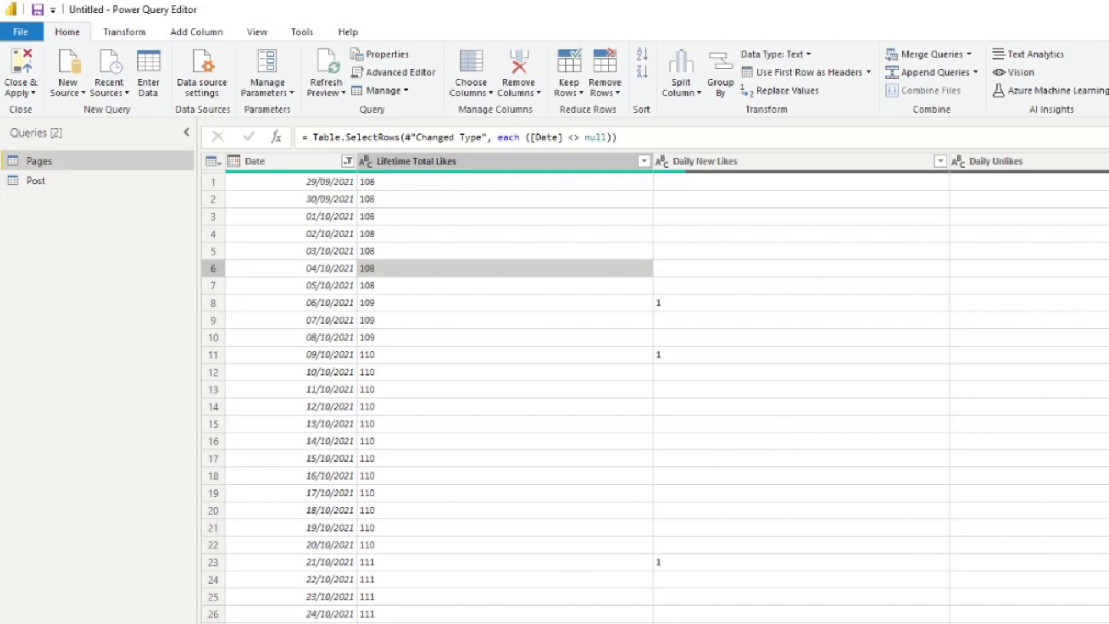
pyautogui.hscroll(15, 653, 387)
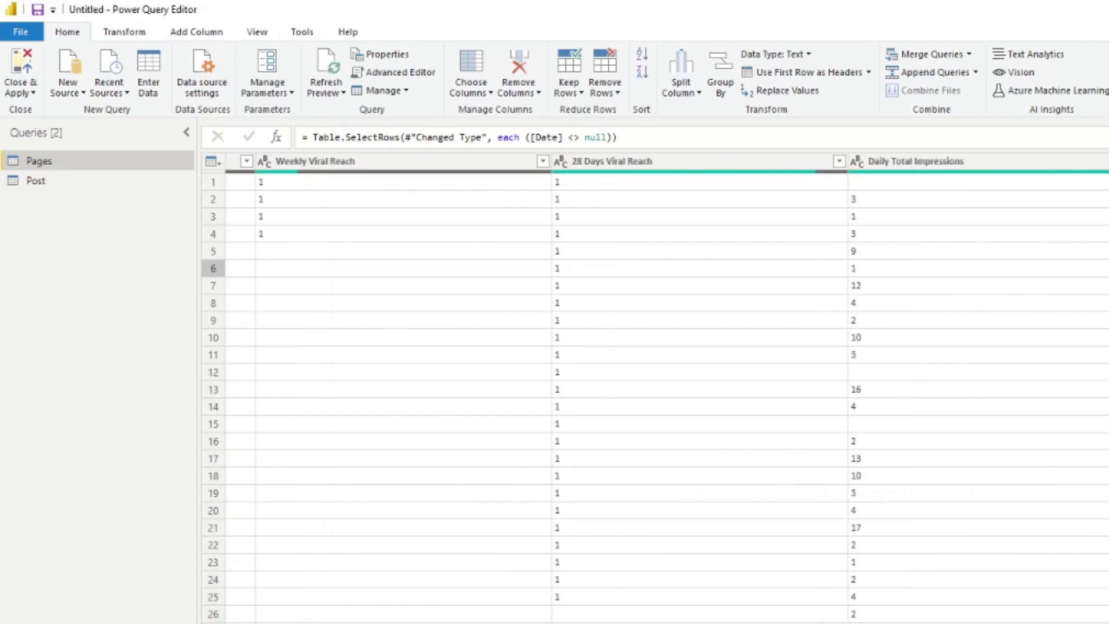
# Detect the data types of all columns in the Pages query.
pyautogui.hscroll(5, 653, 387)
pyautogui.hscroll(-20, 653, 387)
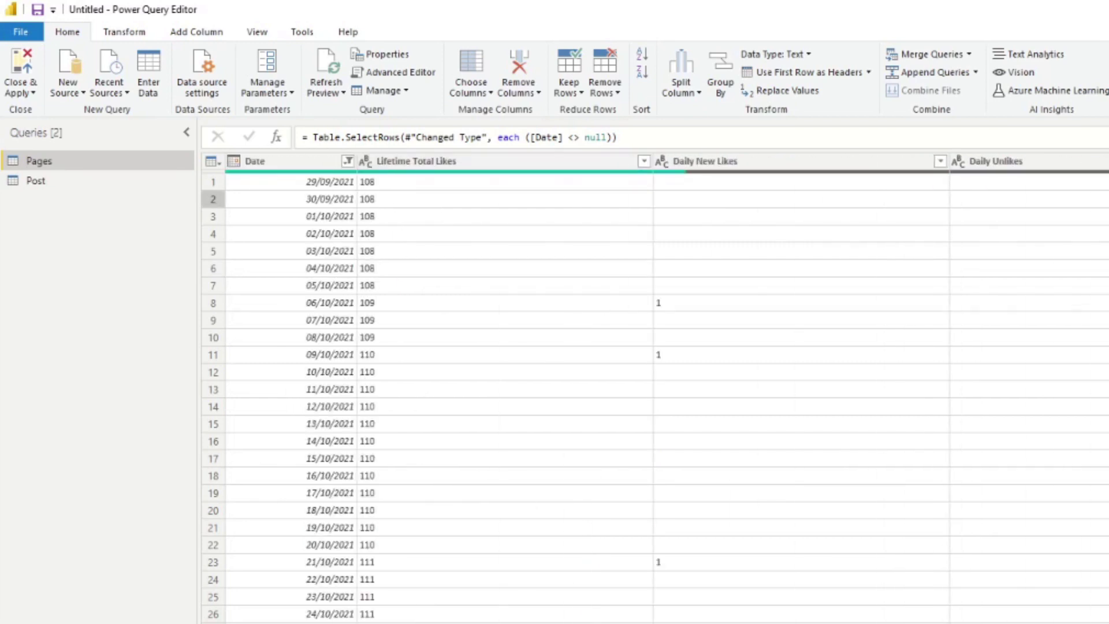
pyautogui.click(522, 165)
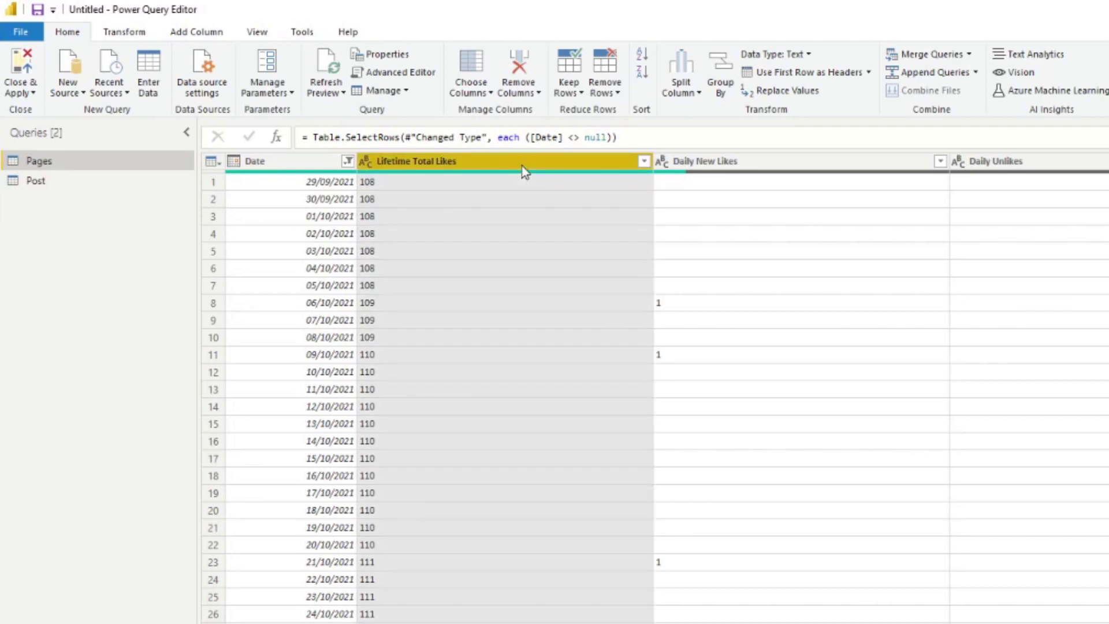
pyautogui.hotkey('ctrl', 'a')
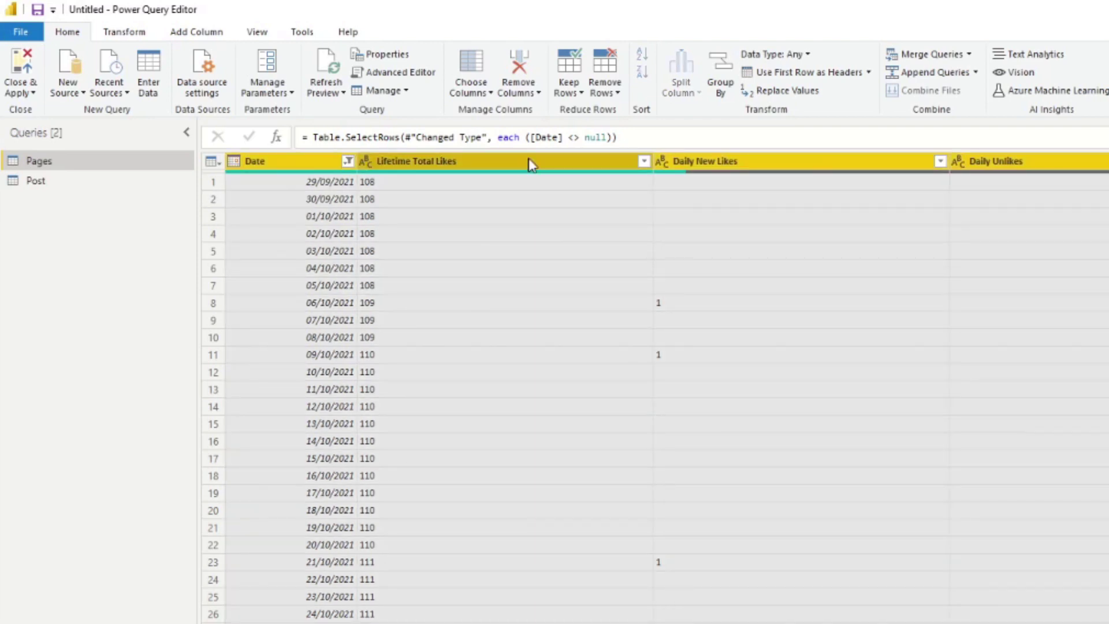
pyautogui.click(124, 32)
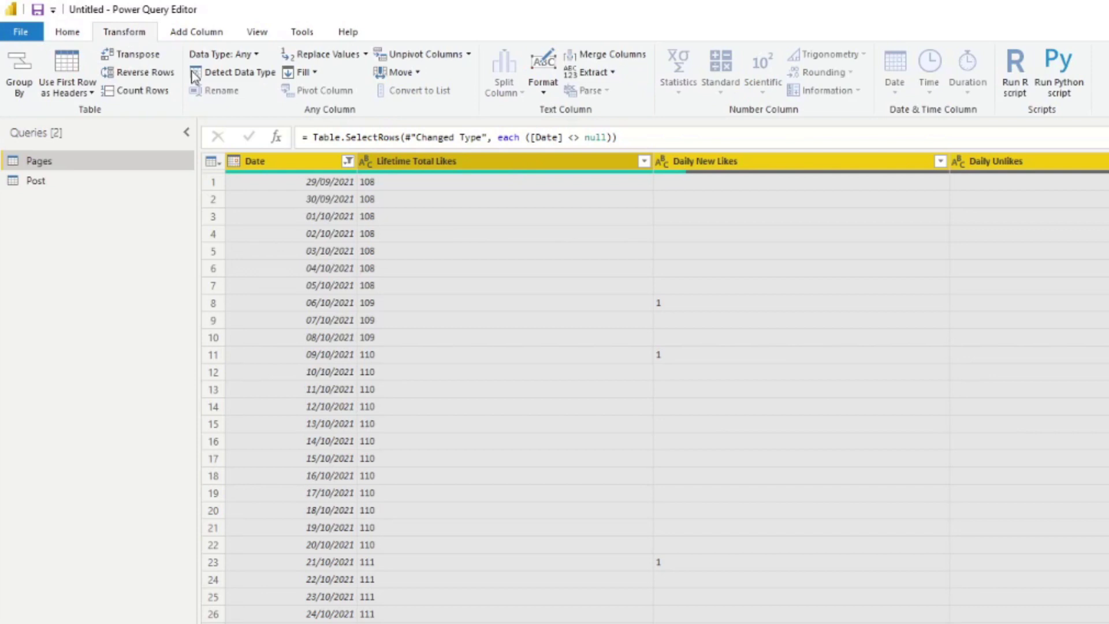
pyautogui.click(260, 77)
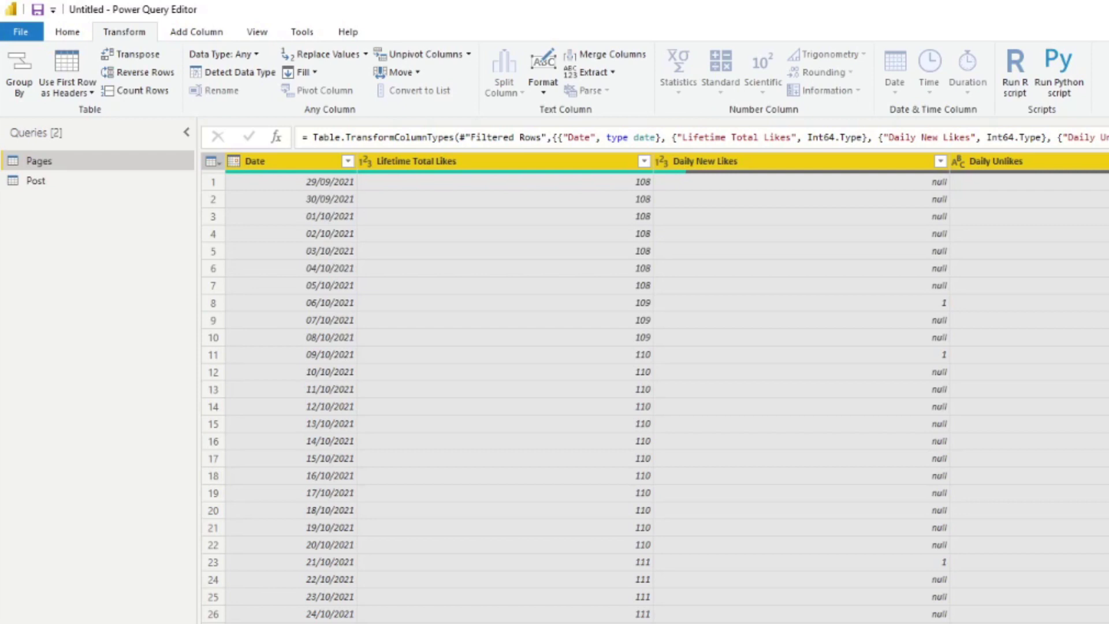
pyautogui.click(502, 233)
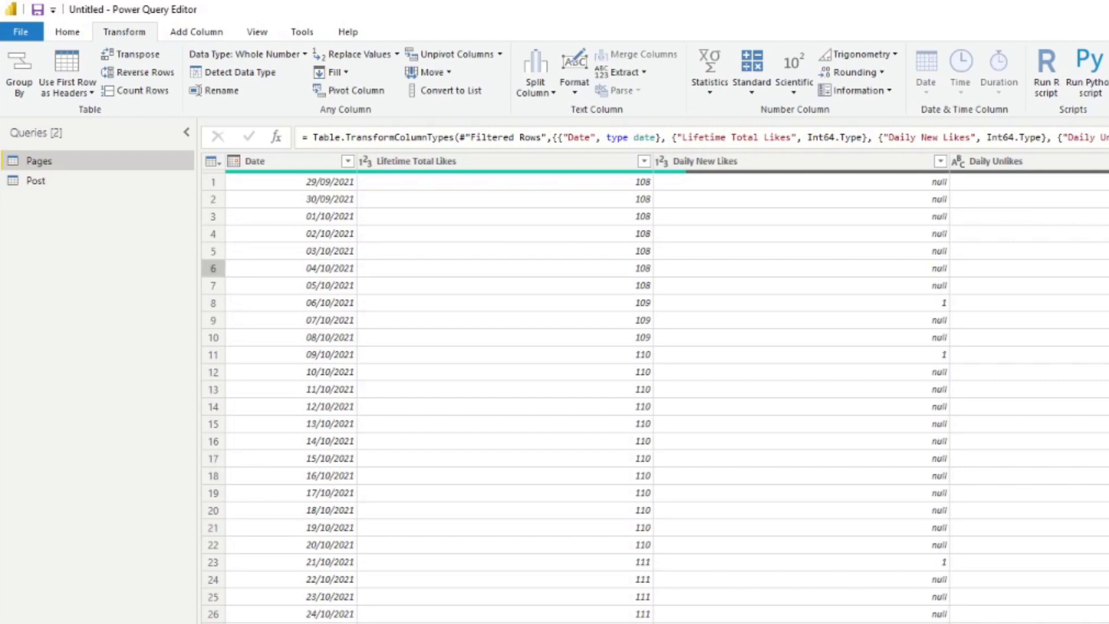
# Filter the blank Post ID row out of the Post query and detect the data types of all its columns.
pyautogui.click(46, 182)
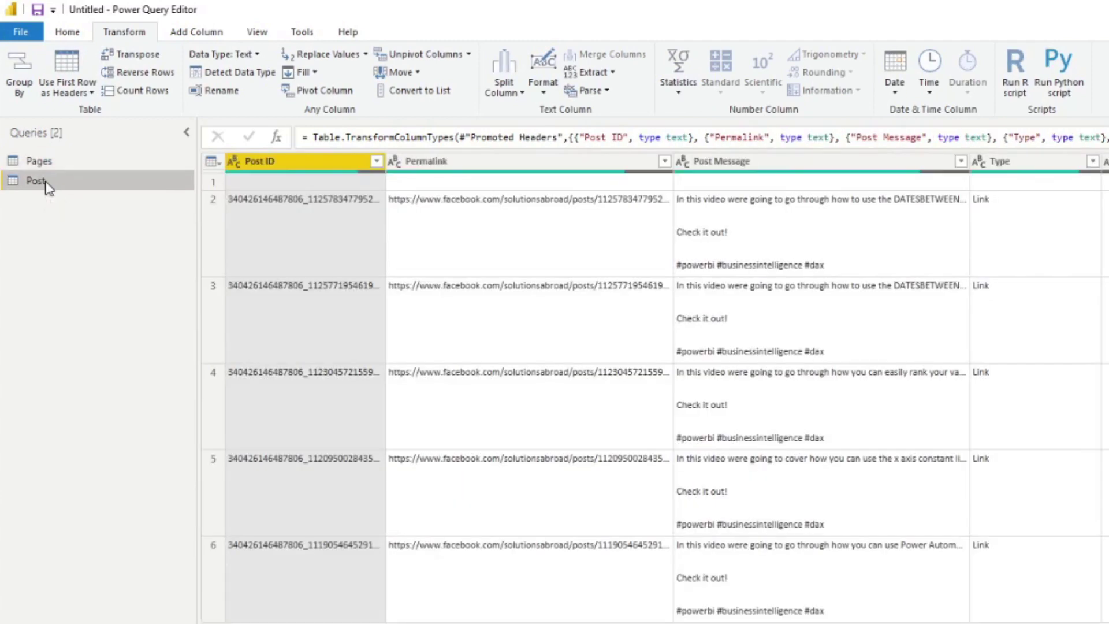
pyautogui.click(376, 161)
pyautogui.click(169, 350)
pyautogui.click(292, 460)
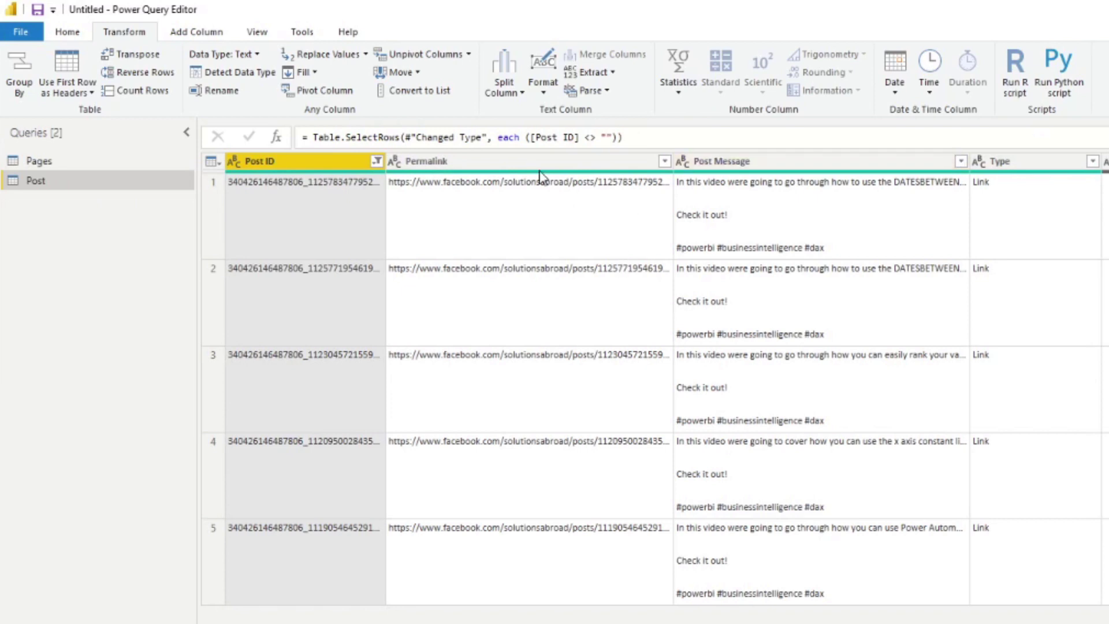
pyautogui.click(575, 161)
pyautogui.hotkey('ctrl', 'a')
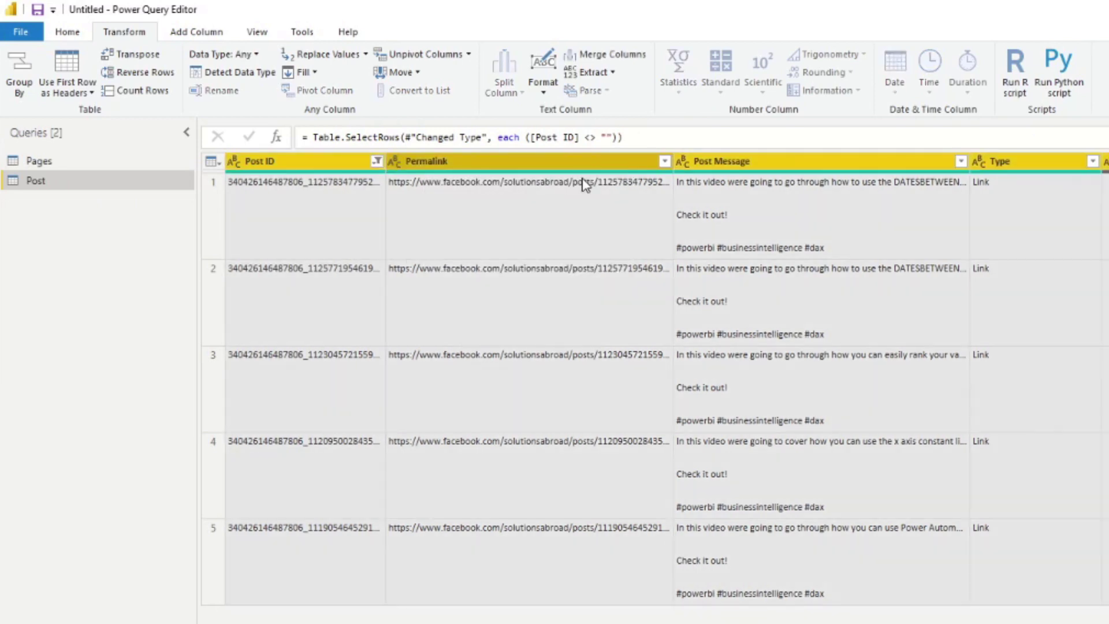
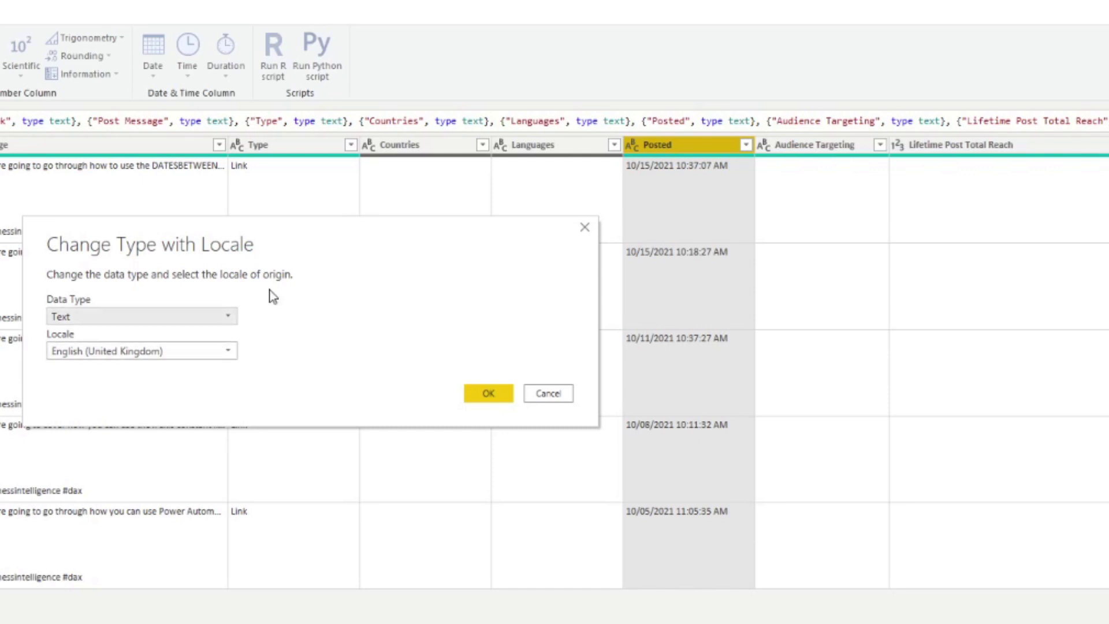
# Convert the Post query's Posted column to Date/Time using the English (United States) locale.
pyautogui.click(154, 356)
pyautogui.scroll(-1, 155, 518)
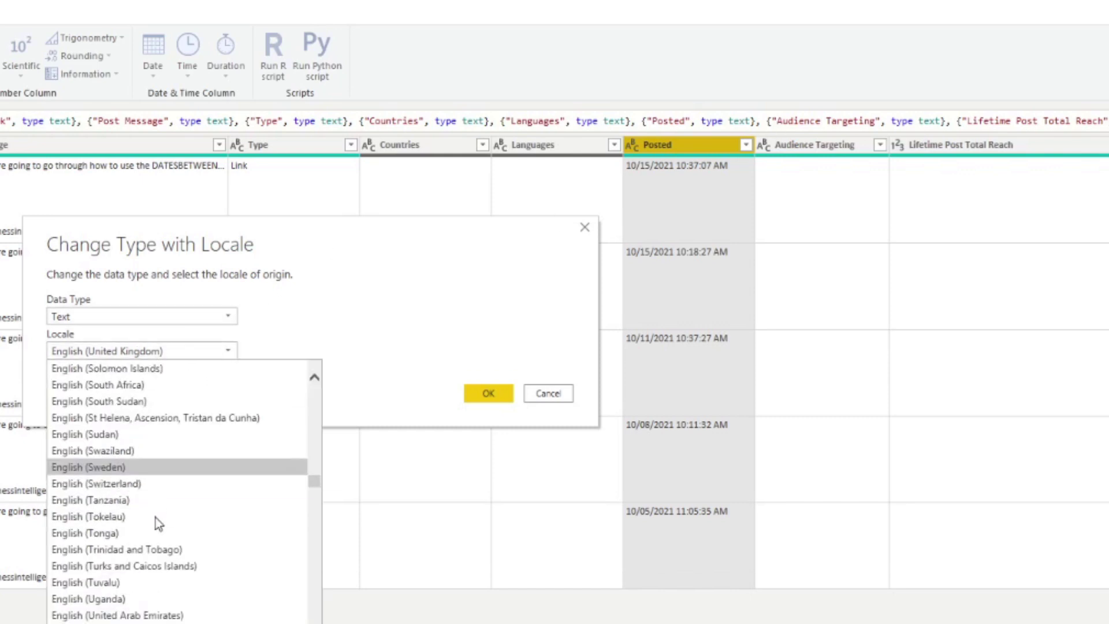
pyautogui.click(191, 615)
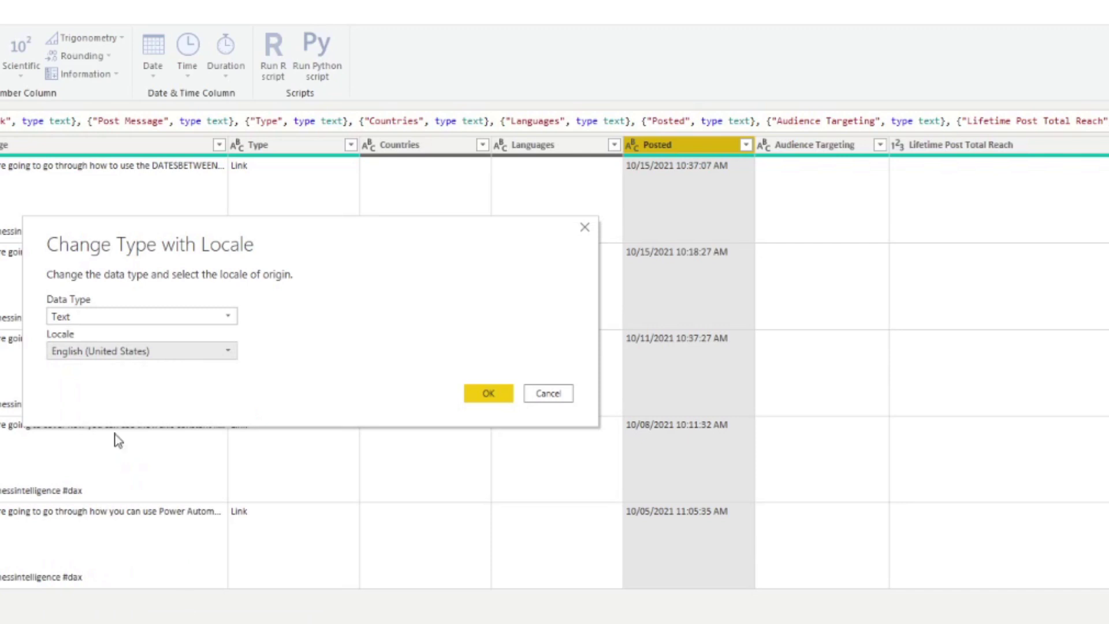
pyautogui.click(103, 323)
pyautogui.click(110, 402)
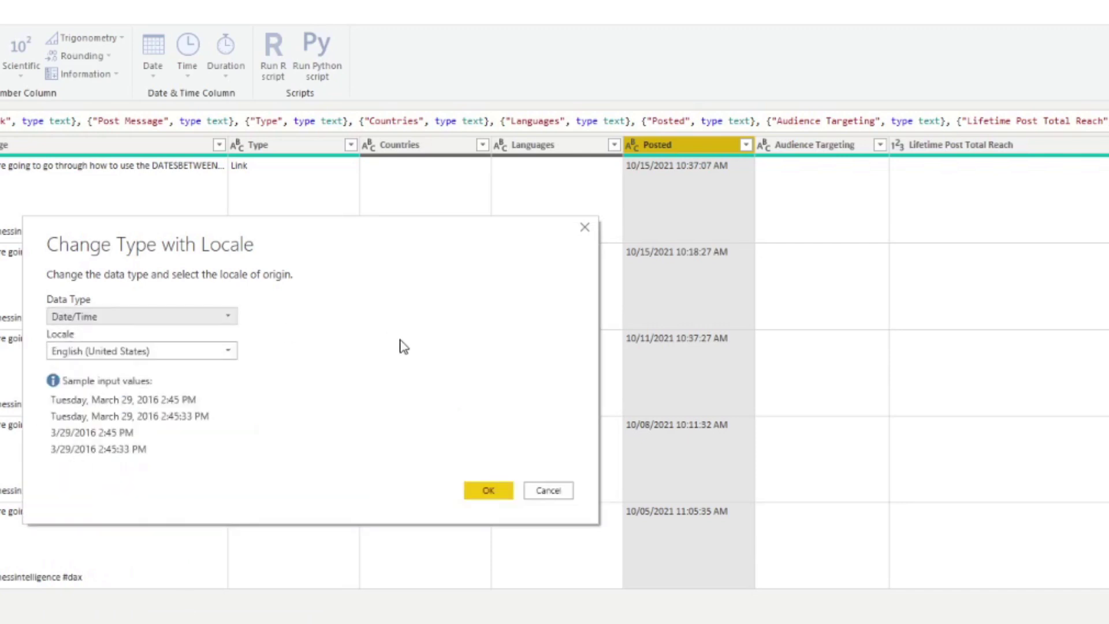
pyautogui.click(479, 492)
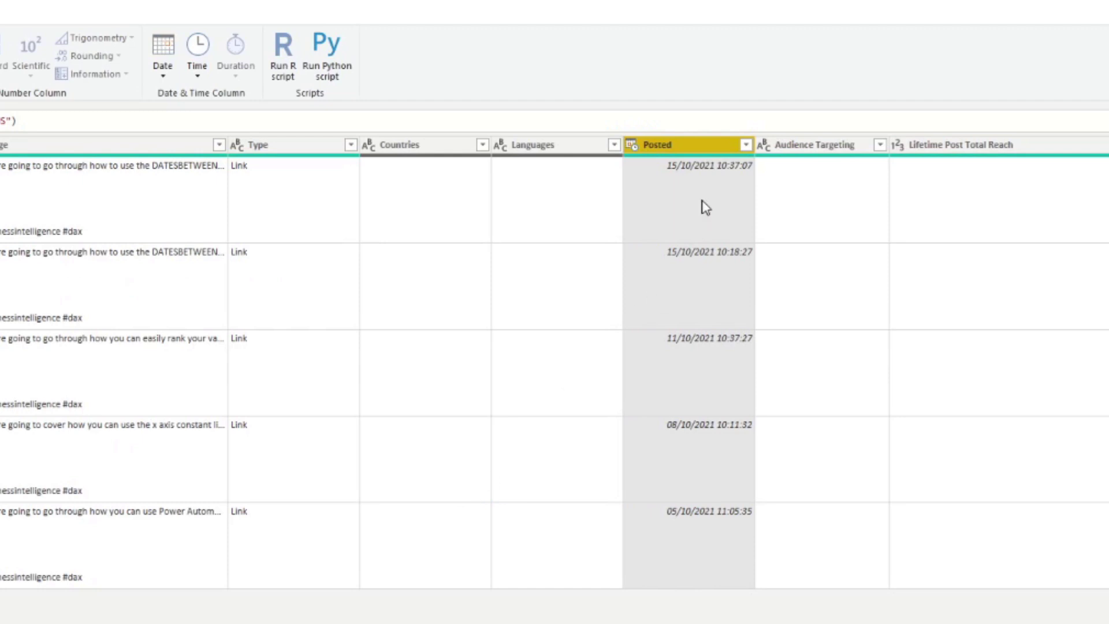
pyautogui.click(695, 182)
pyautogui.click(715, 292)
pyautogui.click(721, 397)
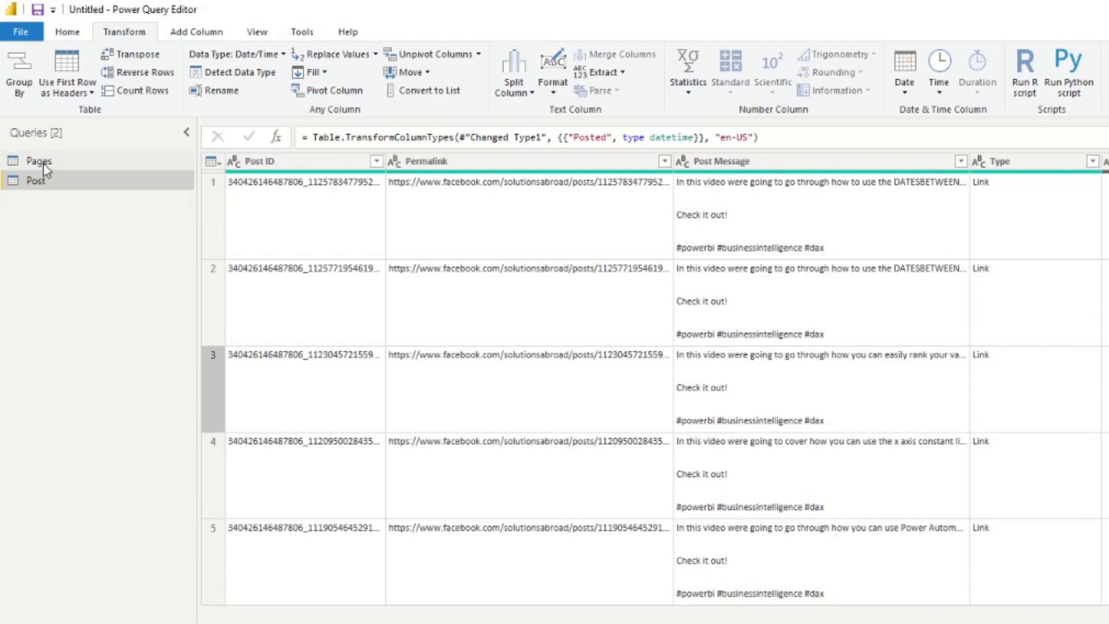
# Close Power Query and apply the changes, and show the Pages table's fields in a wider field list.
pyautogui.click(68, 31)
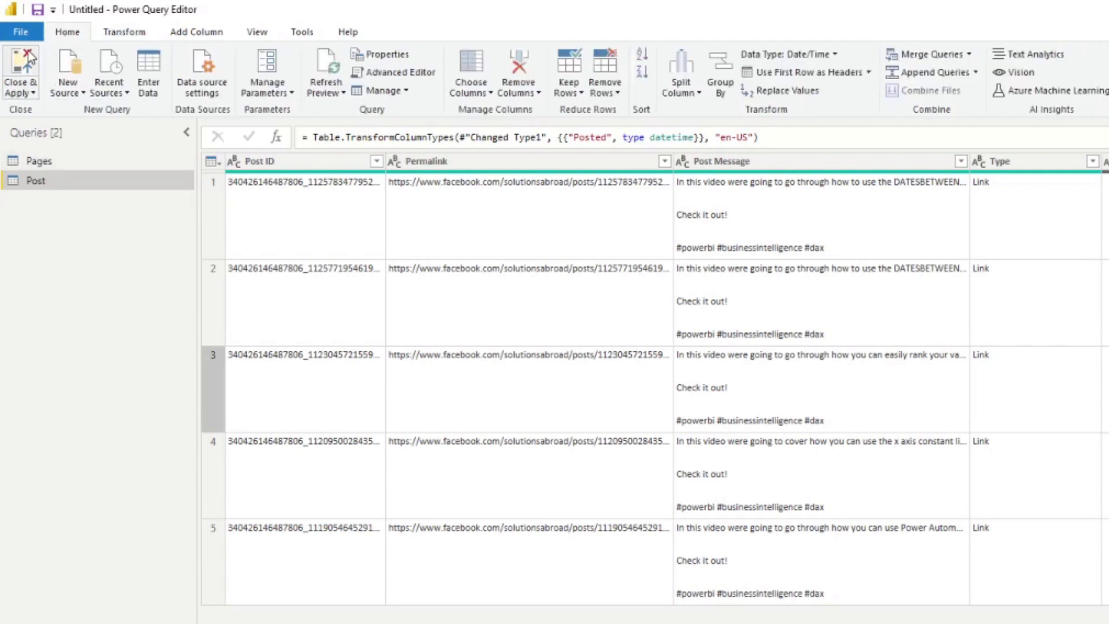
pyautogui.click(28, 57)
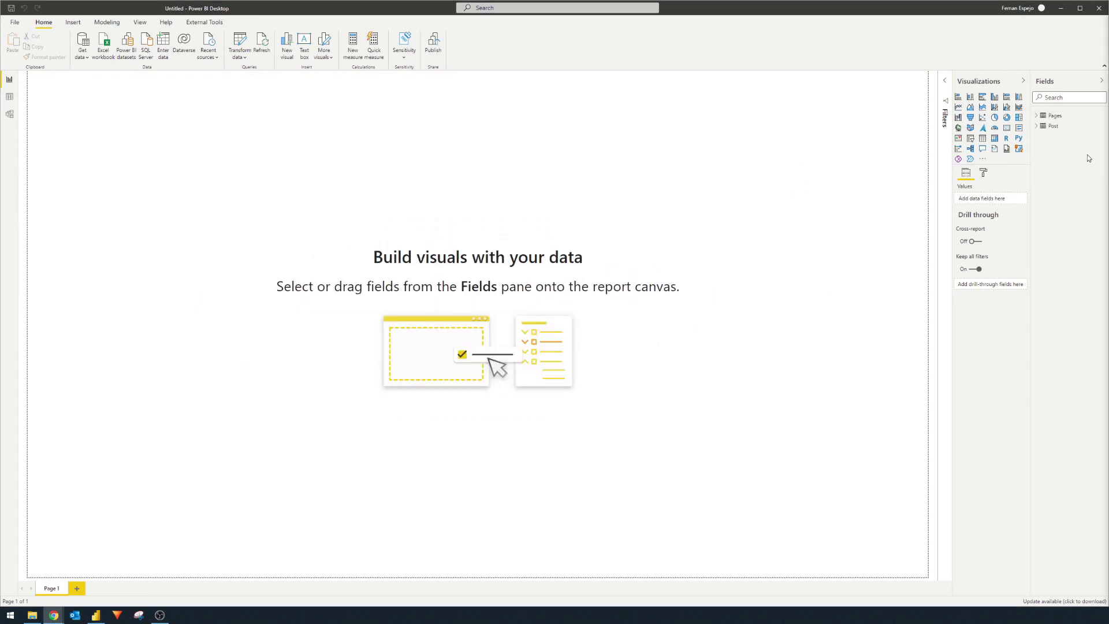
pyautogui.click(1037, 118)
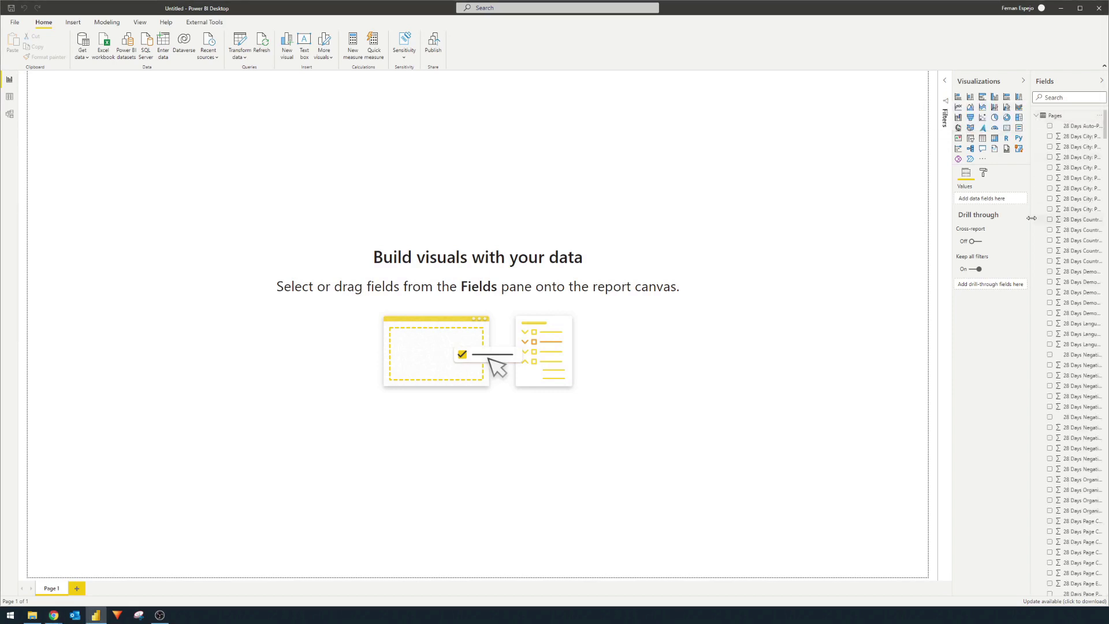
pyautogui.moveTo(1031, 221); pyautogui.dragTo(1013, 225)
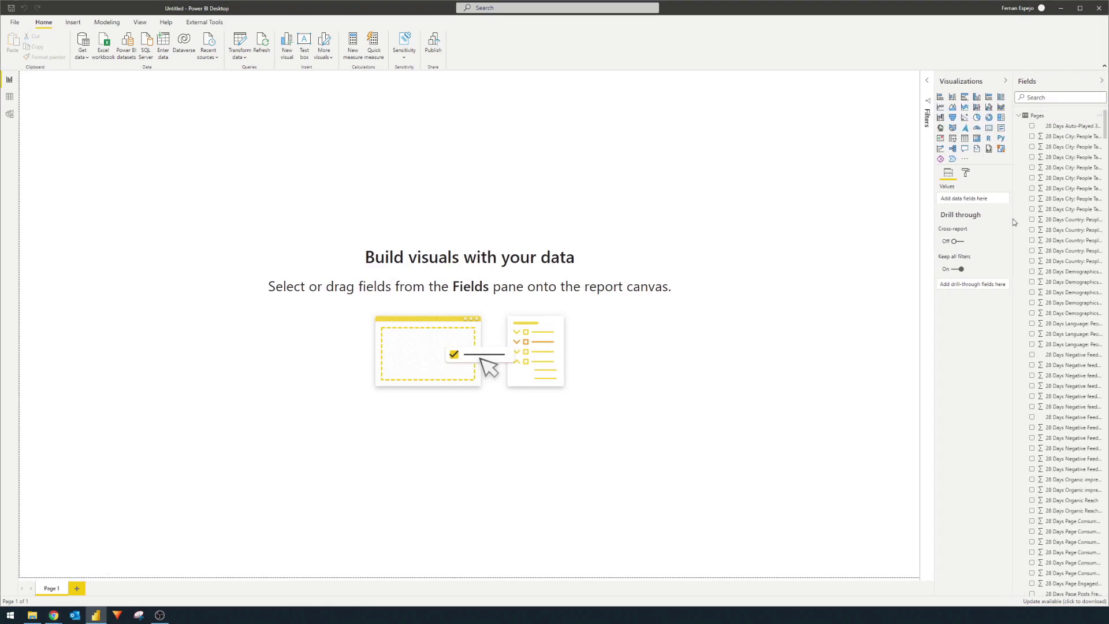
# Add the Pages Date field to the report page as a table visual listing individual dates.
pyautogui.click(1046, 97)
pyautogui.write('date')
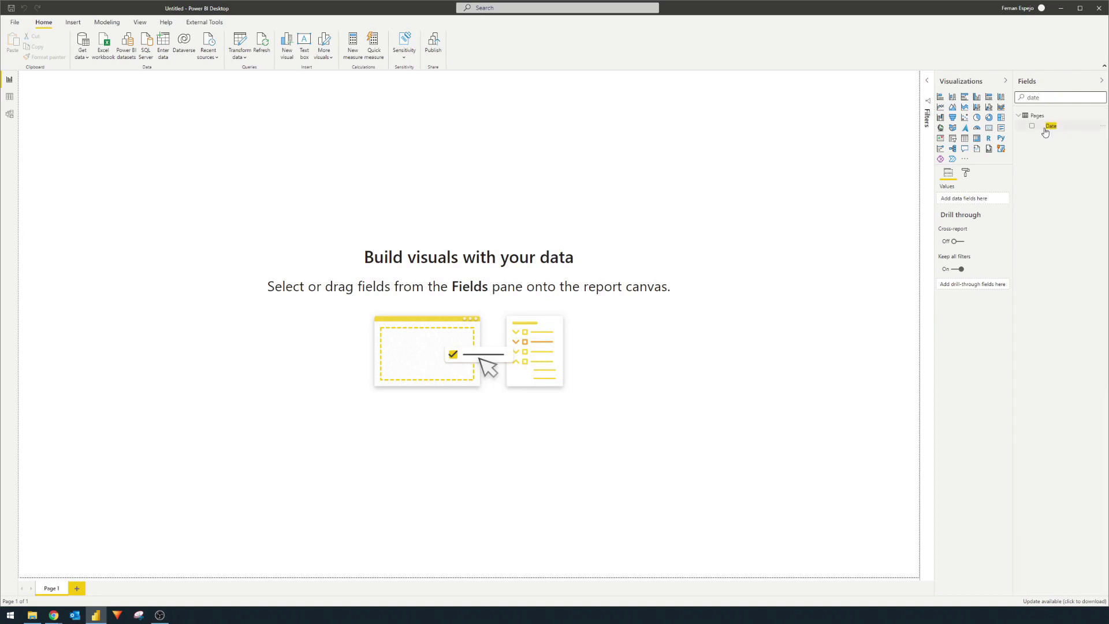
pyautogui.moveTo(1048, 127); pyautogui.dragTo(153, 235)
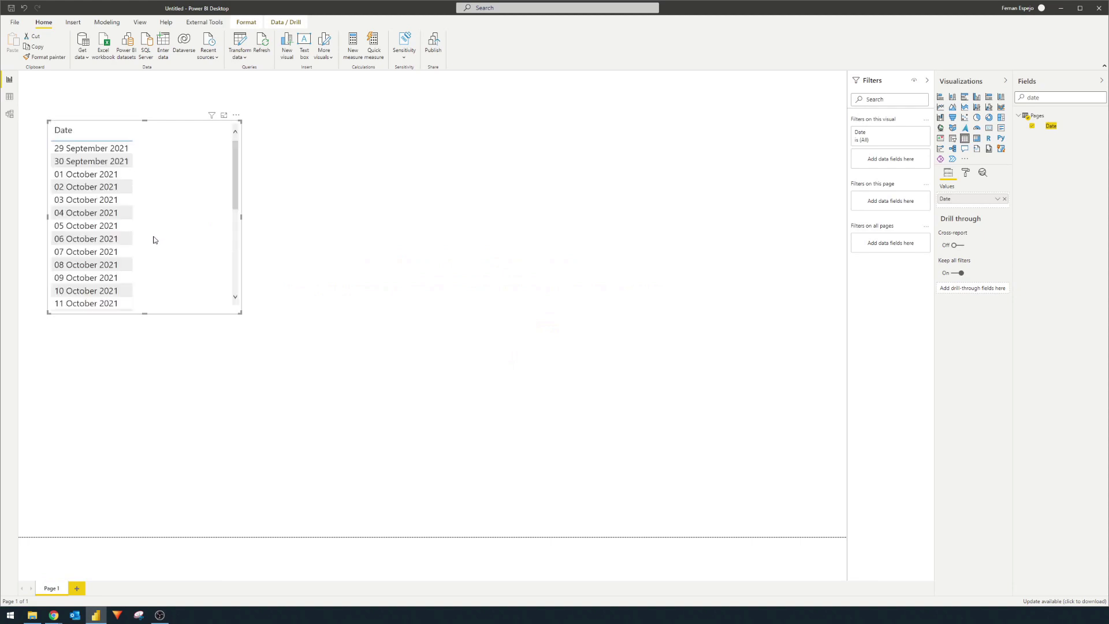
pyautogui.doubleClick(1034, 97)
pyautogui.press('BackSpace')
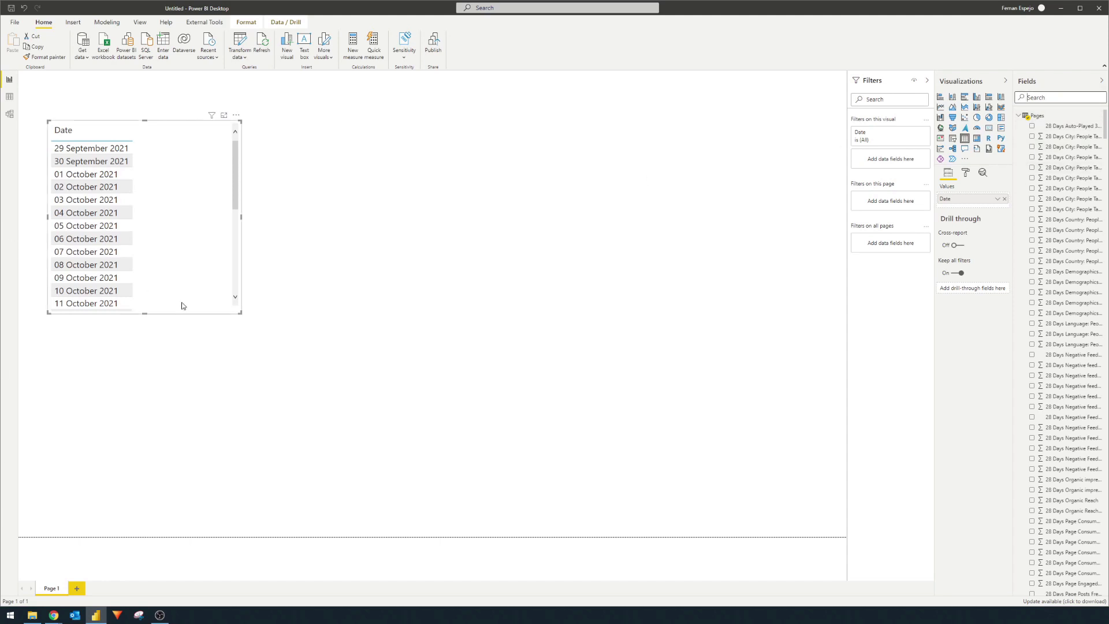
pyautogui.moveTo(209, 242); pyautogui.dragTo(238, 268)
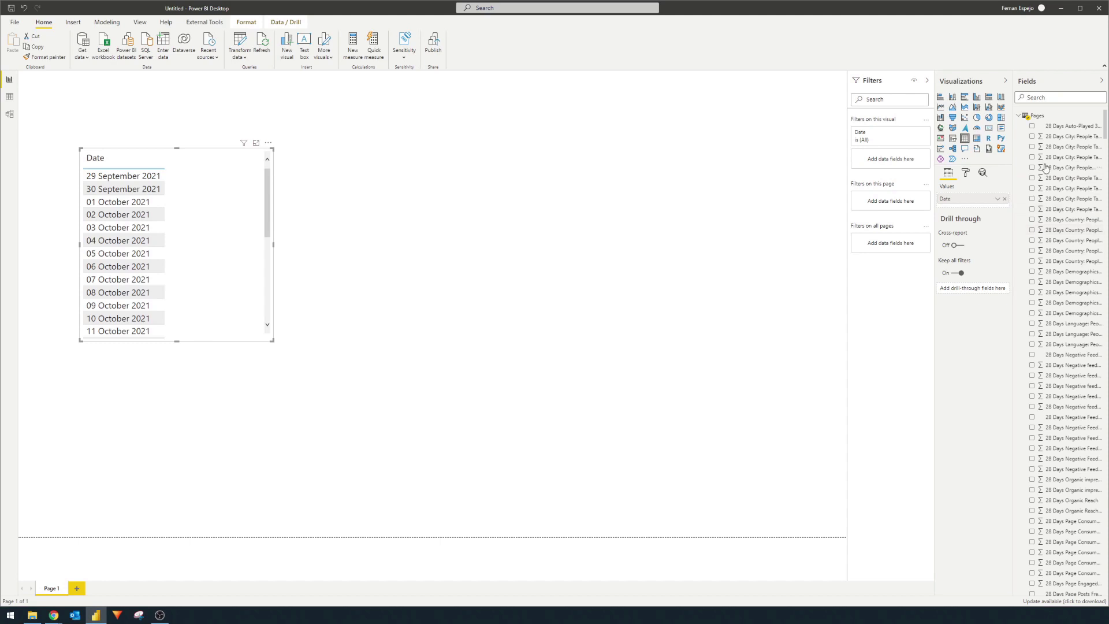
# Add Lifetime Total Likes to the date table and turn it into a line chart in the page's upper-left corner.
pyautogui.click(1059, 98)
pyautogui.write('total like')
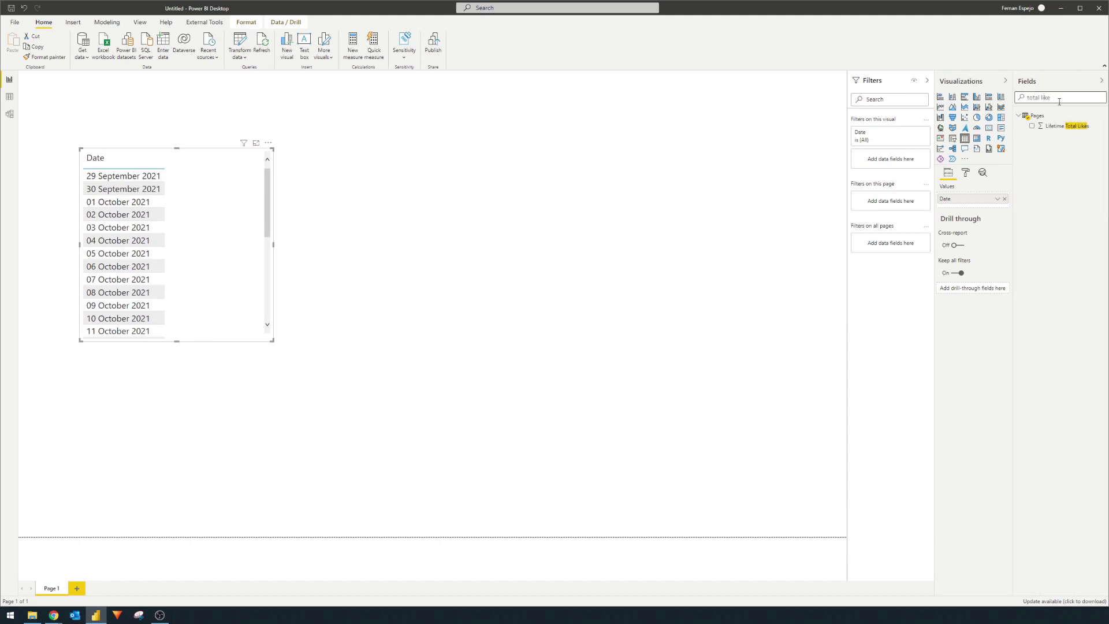
pyautogui.moveTo(1068, 126); pyautogui.dragTo(976, 200)
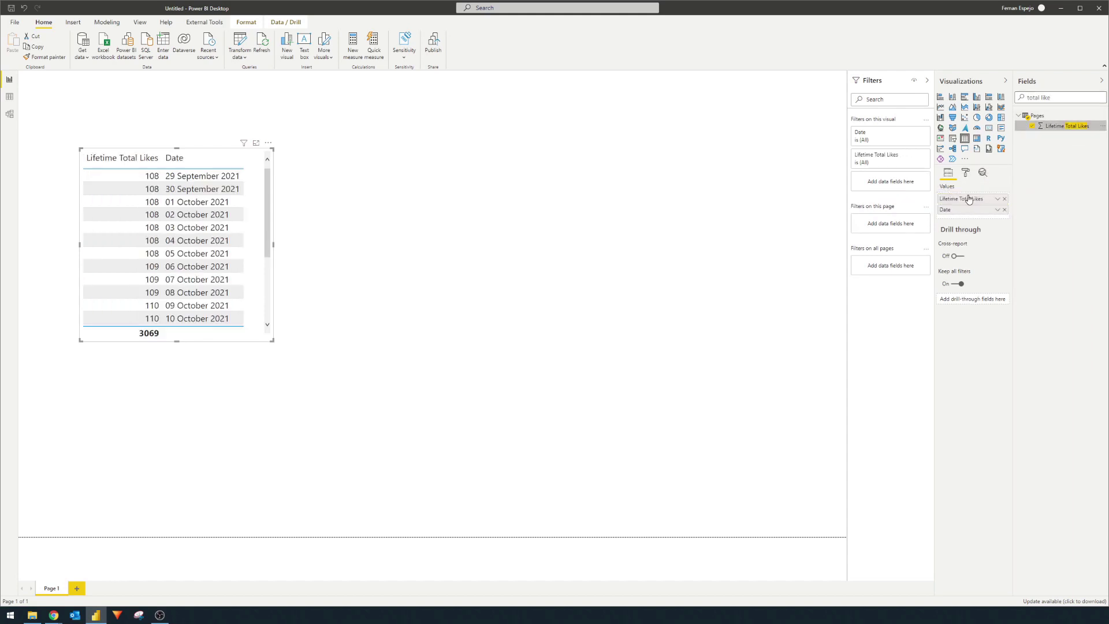
pyautogui.click(940, 107)
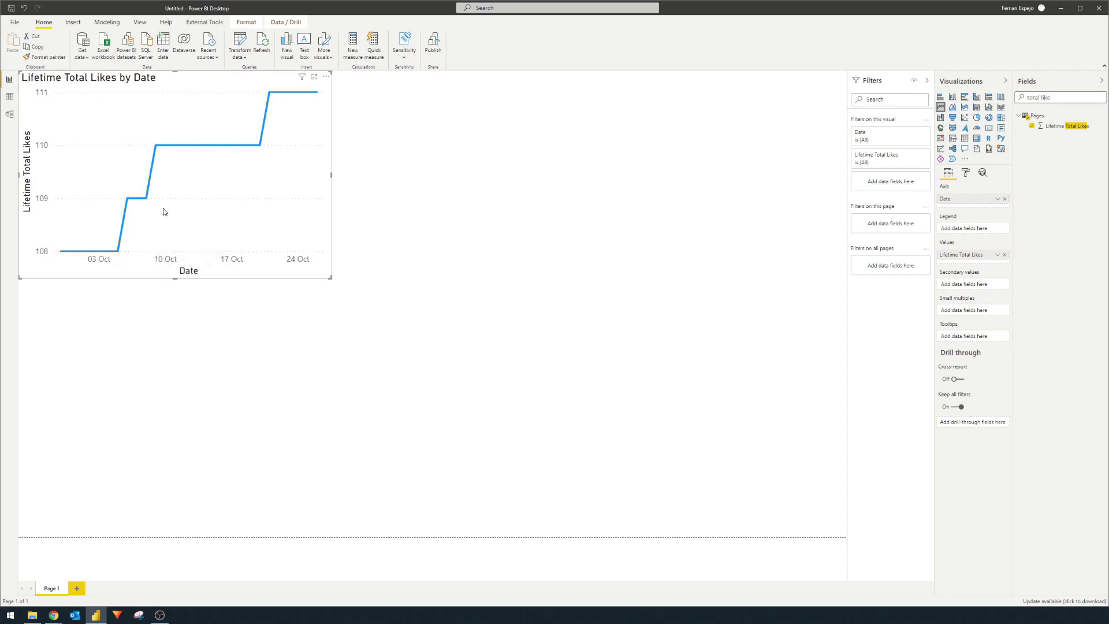
pyautogui.click(440, 329)
pyautogui.scroll(1, 213, 247)
pyautogui.scroll(-1, 212, 232)
# Duplicate the Lifetime Total Likes line chart and place the copy to the right of the original.
pyautogui.click(200, 108)
pyautogui.hotkey('ctrl', 'c')
pyautogui.hotkey('ctrl', 'v')
pyautogui.moveTo(243, 279); pyautogui.dragTo(645, 261)
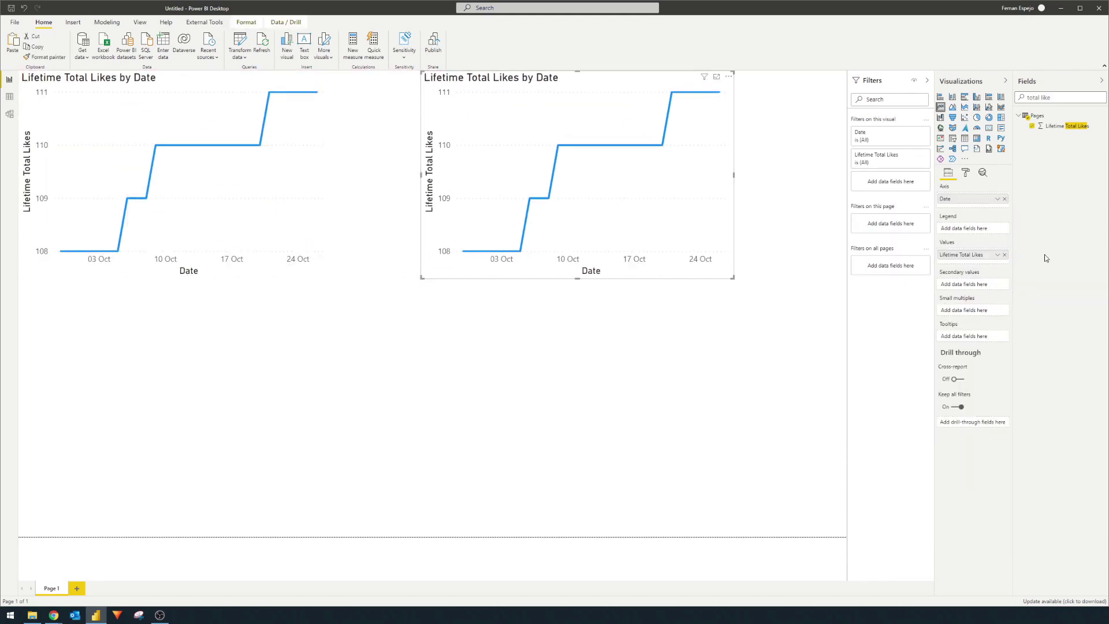
# Replace the copied chart's value with Daily Total Reach and widen the chart to the page's right edge.
pyautogui.click(1004, 255)
pyautogui.click(1060, 98)
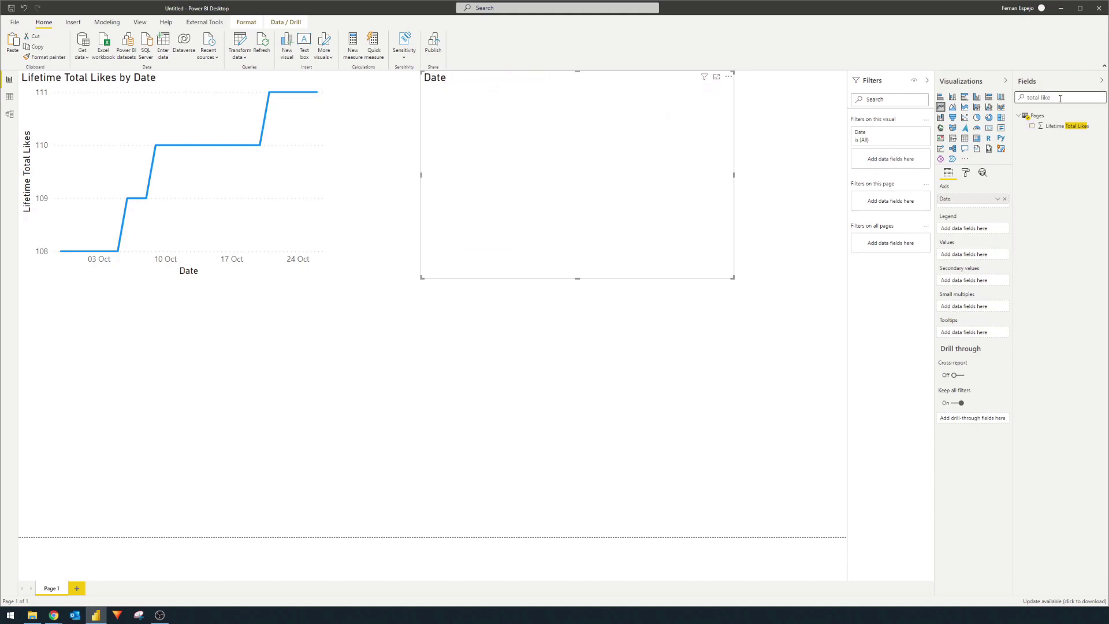
pyautogui.write('total reach')
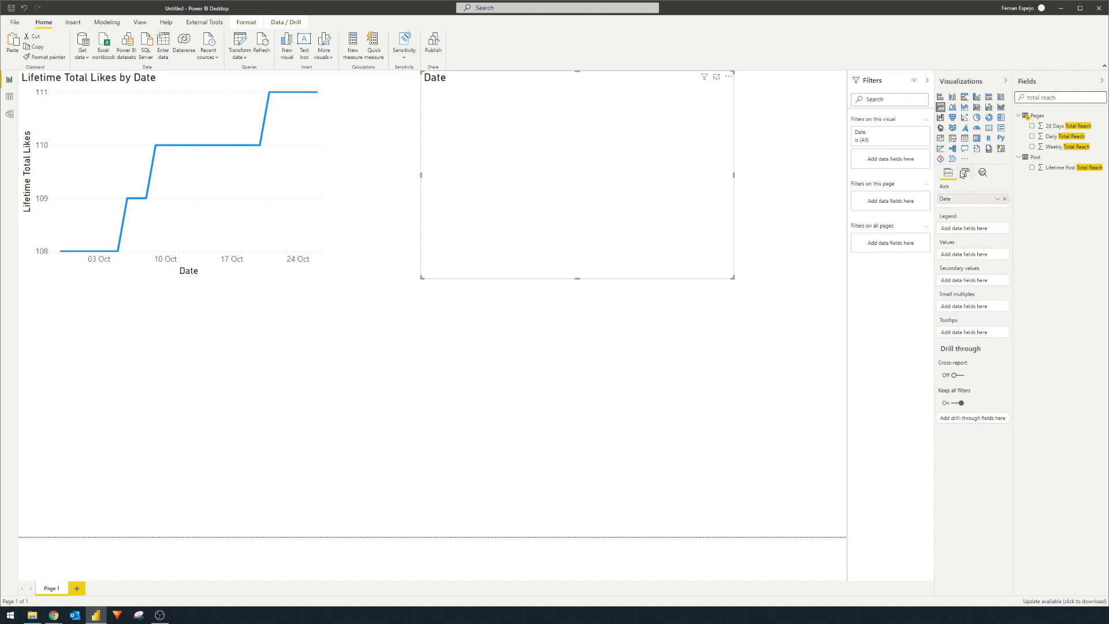
pyautogui.moveTo(1062, 137); pyautogui.dragTo(954, 254)
pyautogui.moveTo(523, 94)
pyautogui.mouseDown()
pyautogui.moveTo(544, 94)
pyautogui.moveTo(524, 95)
pyautogui.mouseUp()
pyautogui.moveTo(735, 175); pyautogui.dragTo(846, 174)
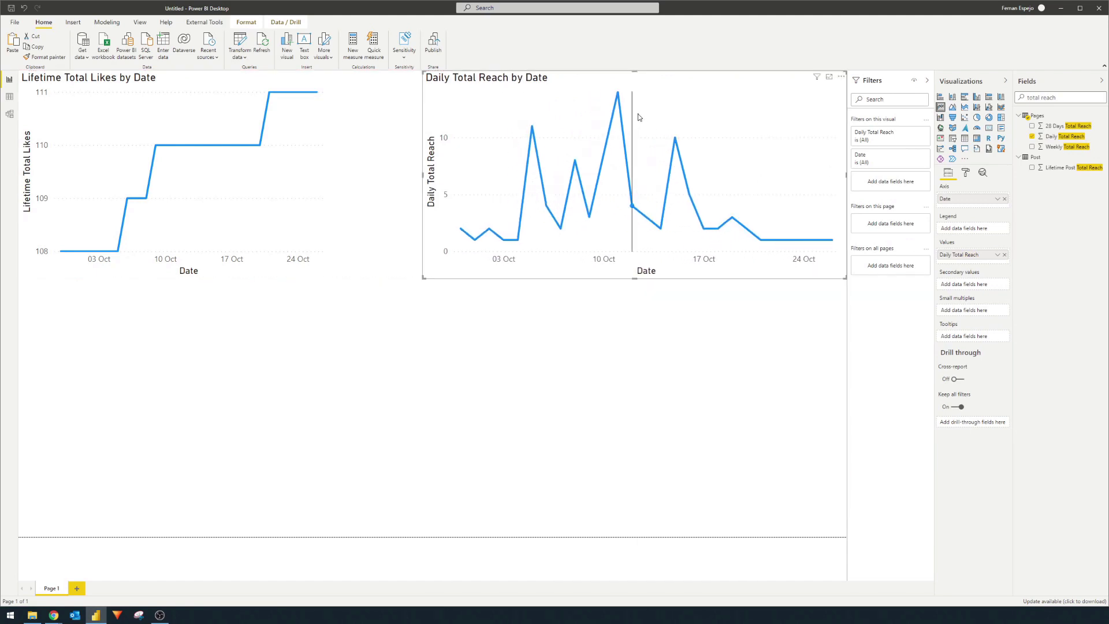
# Place a copy of the reach chart below the likes chart, slightly narrower, with Weekly Organic impressions as its value.
pyautogui.moveTo(621, 141); pyautogui.dragTo(218, 399)
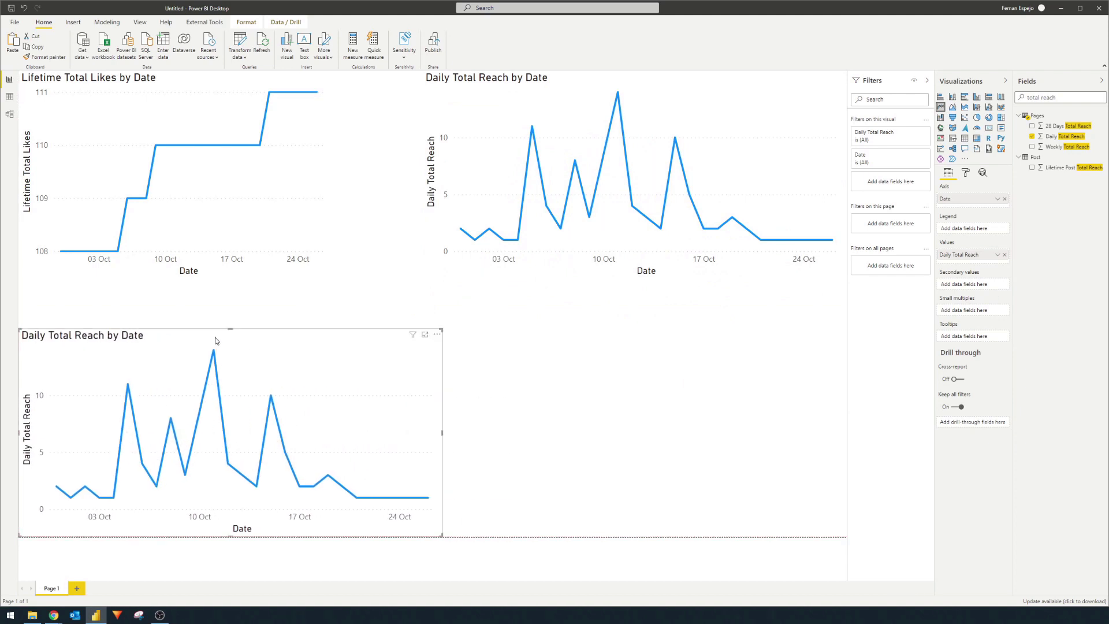
pyautogui.click(1004, 255)
pyautogui.tripleClick(1055, 99)
pyautogui.write('impressions')
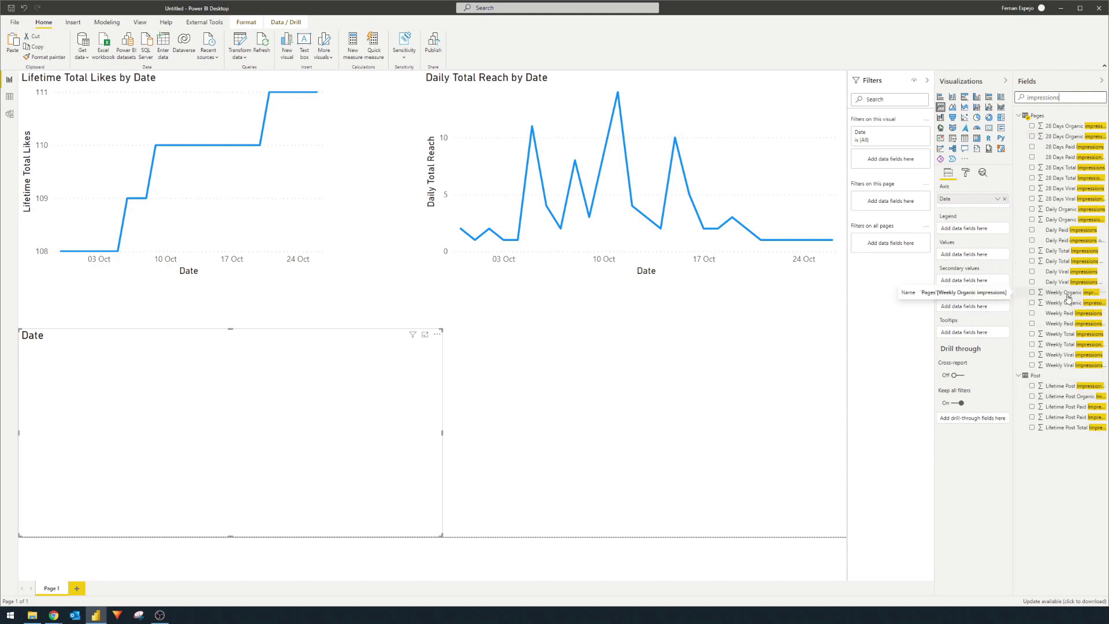
pyautogui.moveTo(1068, 297); pyautogui.dragTo(956, 261)
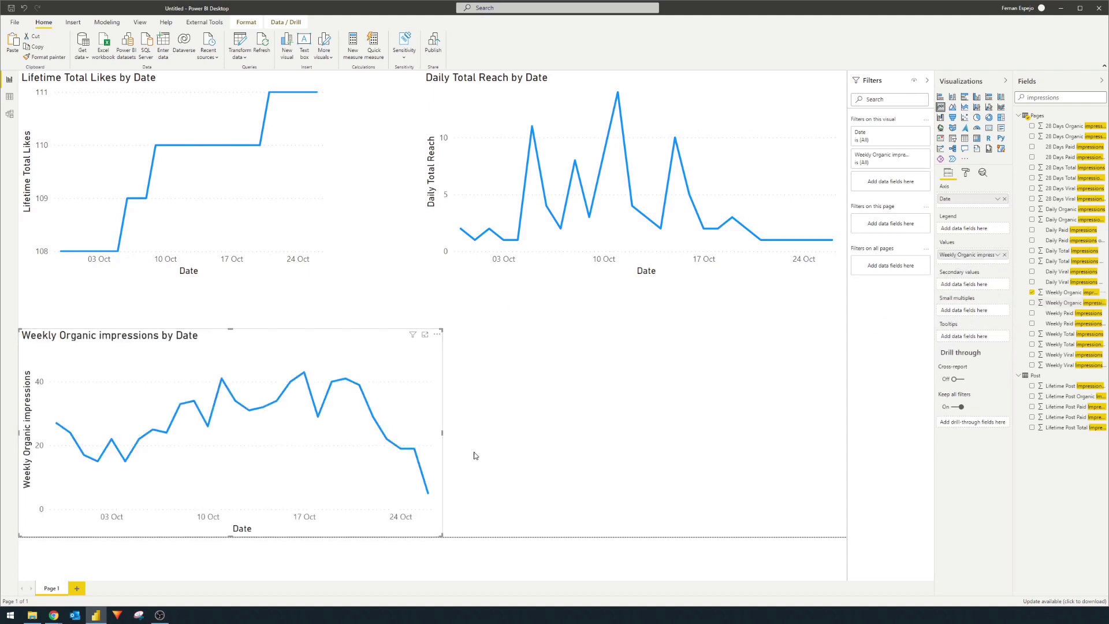
pyautogui.moveTo(444, 434); pyautogui.dragTo(426, 434)
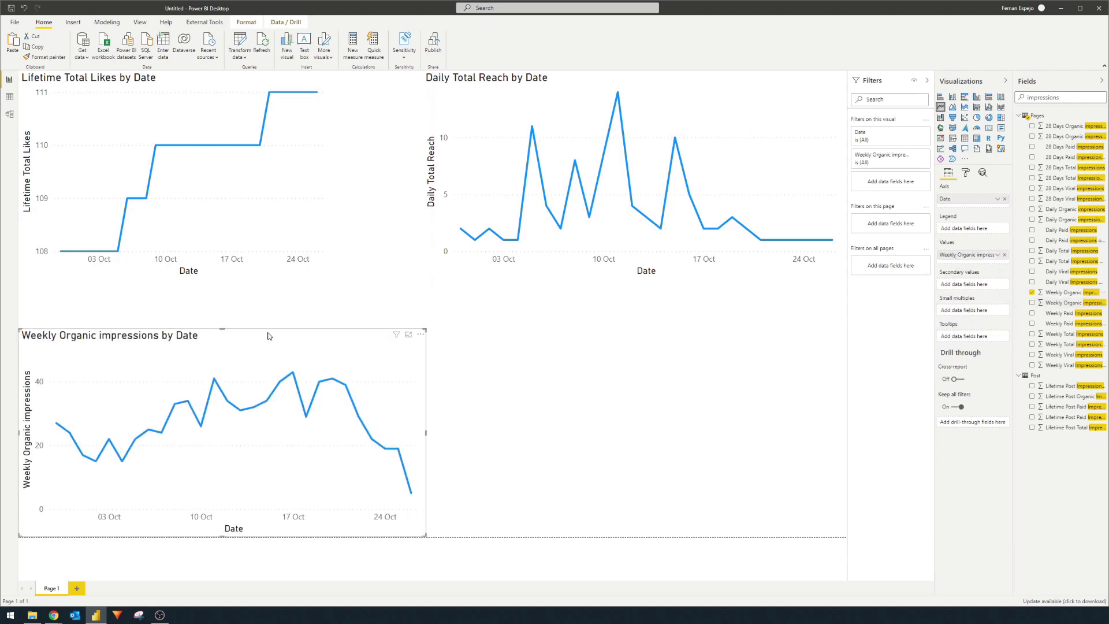
# Duplicate the Weekly Organic impressions chart and place the copy in the page's lower-right area.
pyautogui.hotkey('ctrl', 'c')
pyautogui.hotkey('ctrl', 'v')
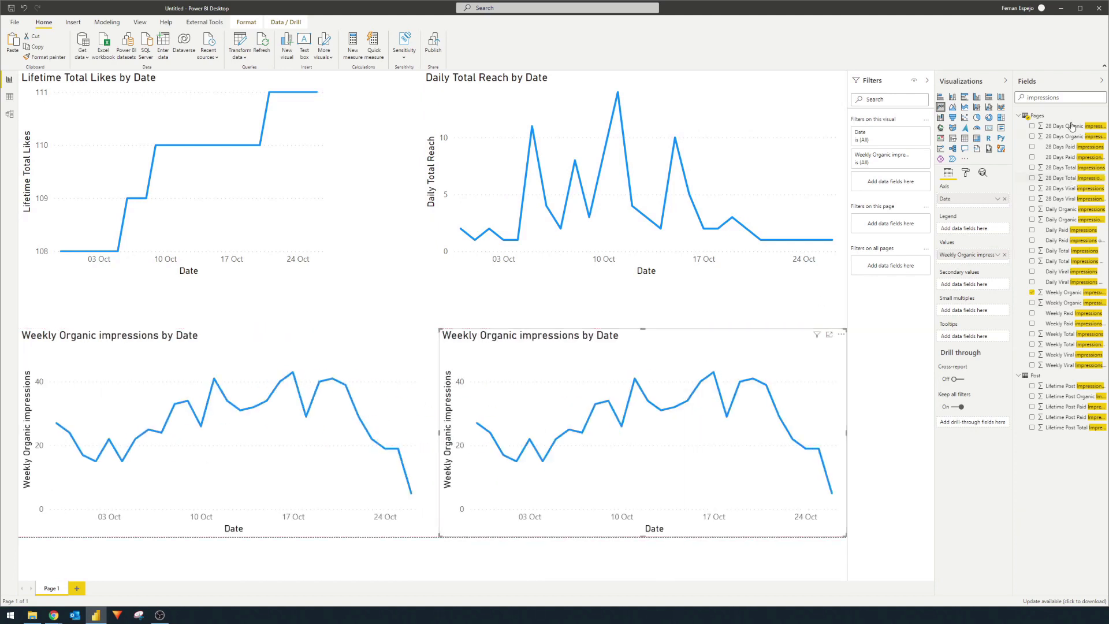
# Replace the lower-right line chart's value with Daily Total Impressions.
pyautogui.moveTo(1070, 95); pyautogui.dragTo(1005, 104)
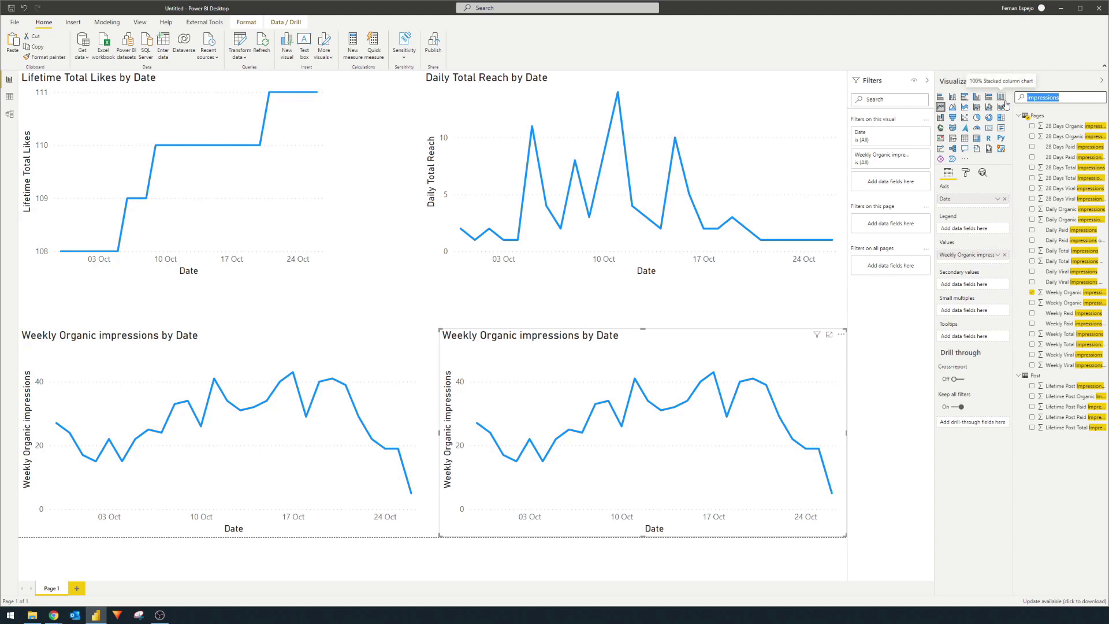
pyautogui.write('daily t')
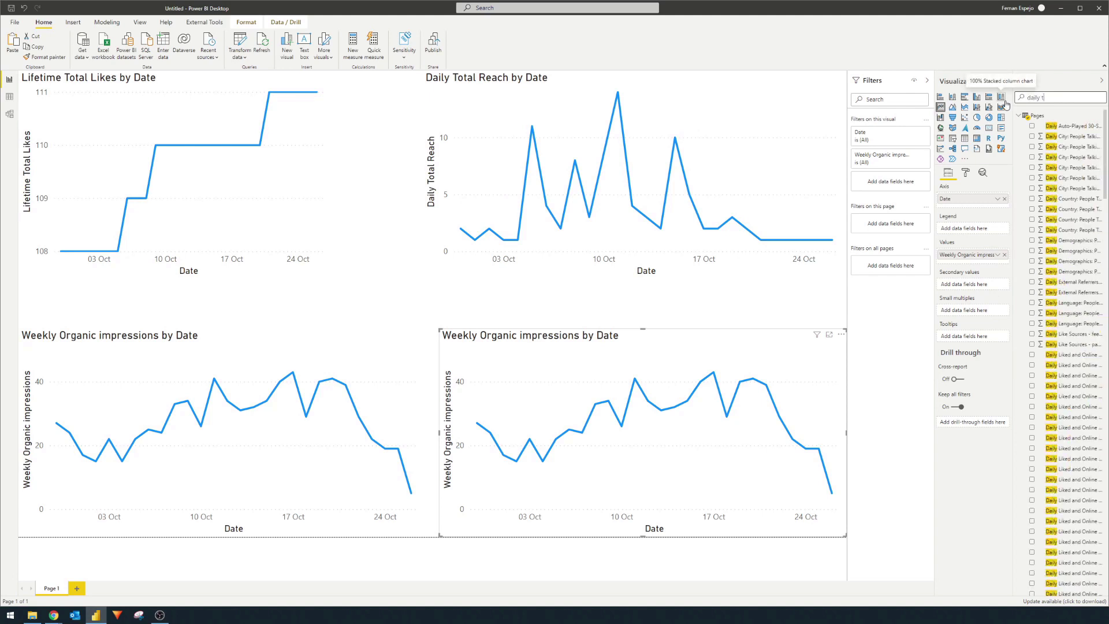
pyautogui.write('otal impres')
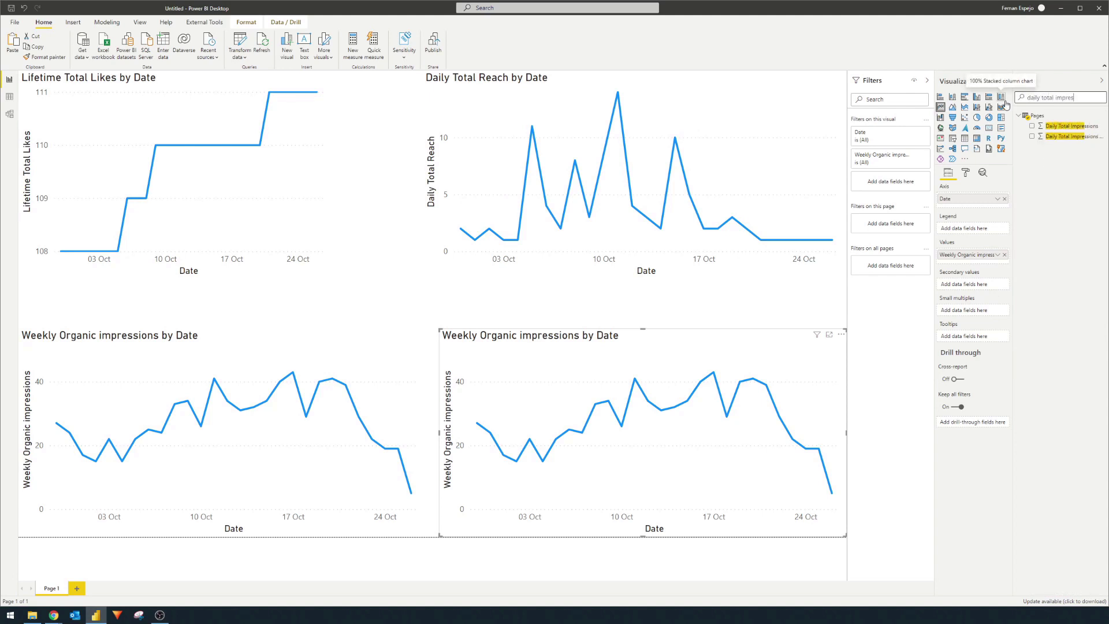
pyautogui.moveTo(1057, 127); pyautogui.dragTo(974, 257)
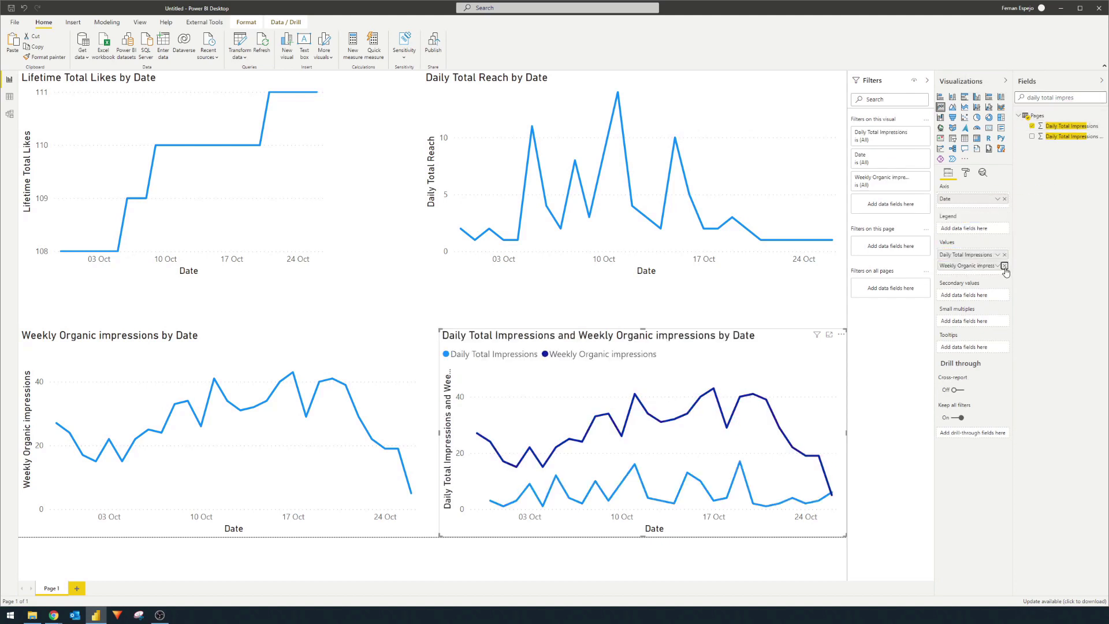
pyautogui.click(1004, 266)
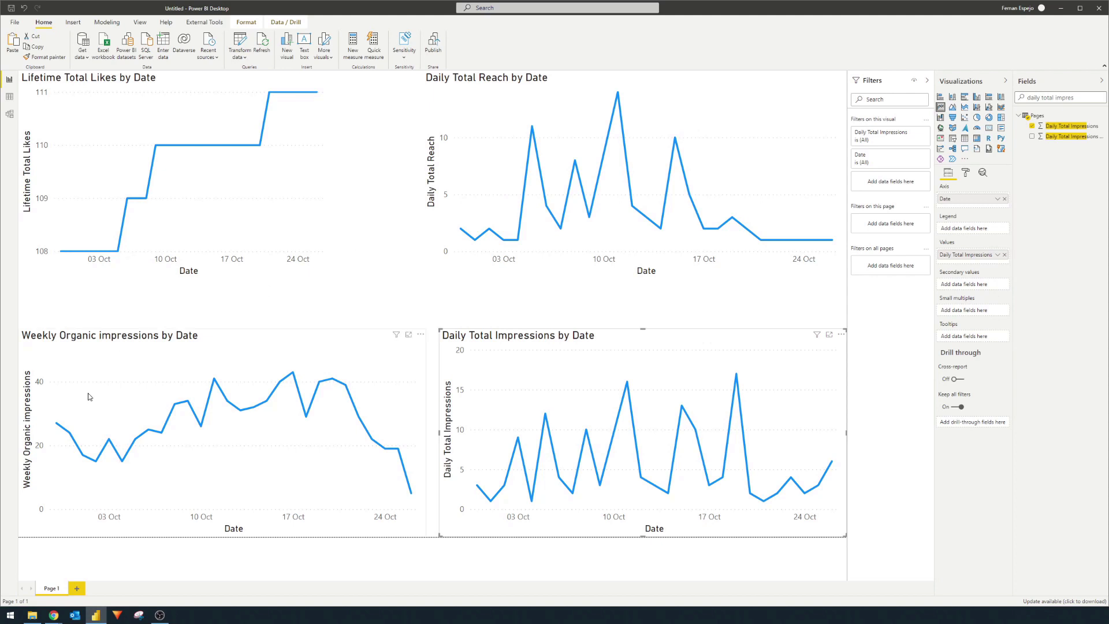
# Add a new report page and create a table there with Post ID and Post Message from the Post table.
pyautogui.click(76, 588)
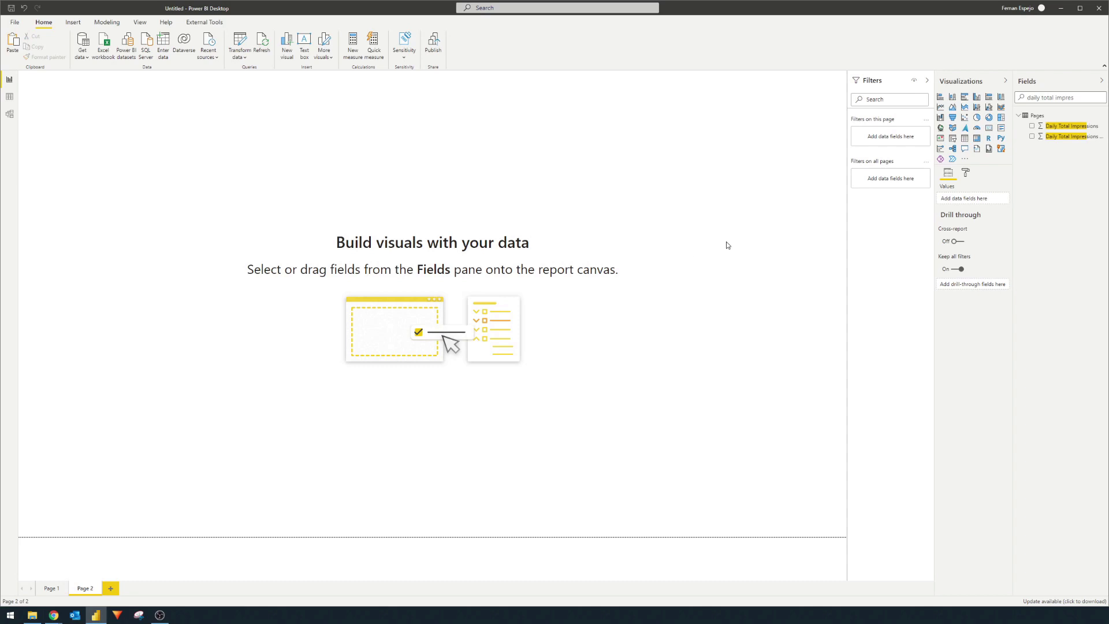
pyautogui.click(1037, 99)
pyautogui.hotkey('ctrl', 'a')
pyautogui.press('BackSpace')
pyautogui.click(1019, 115)
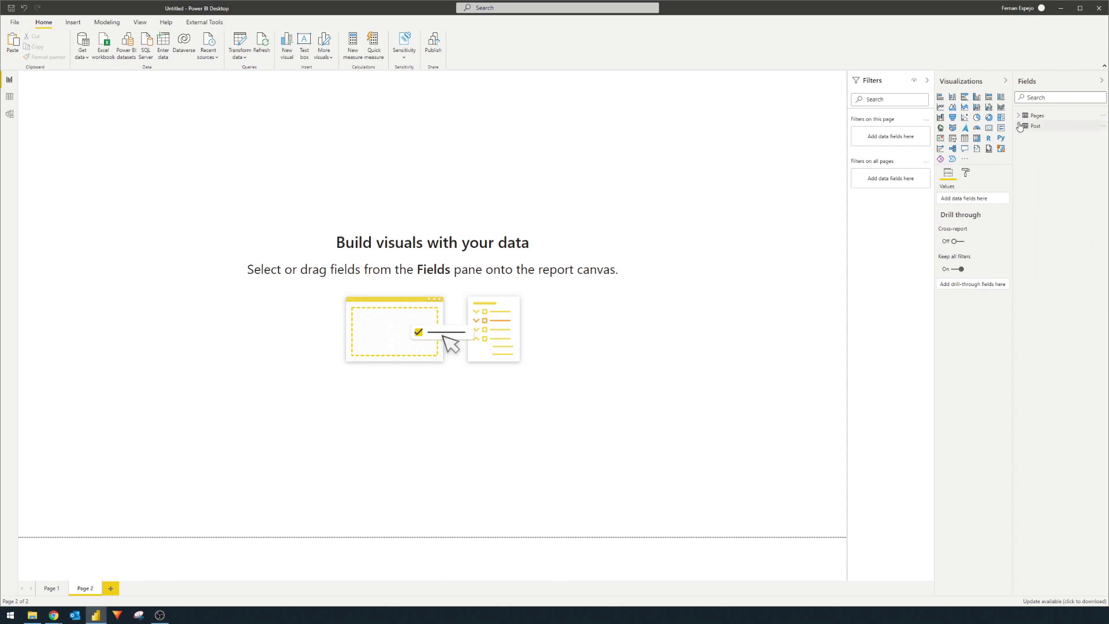
pyautogui.click(1019, 126)
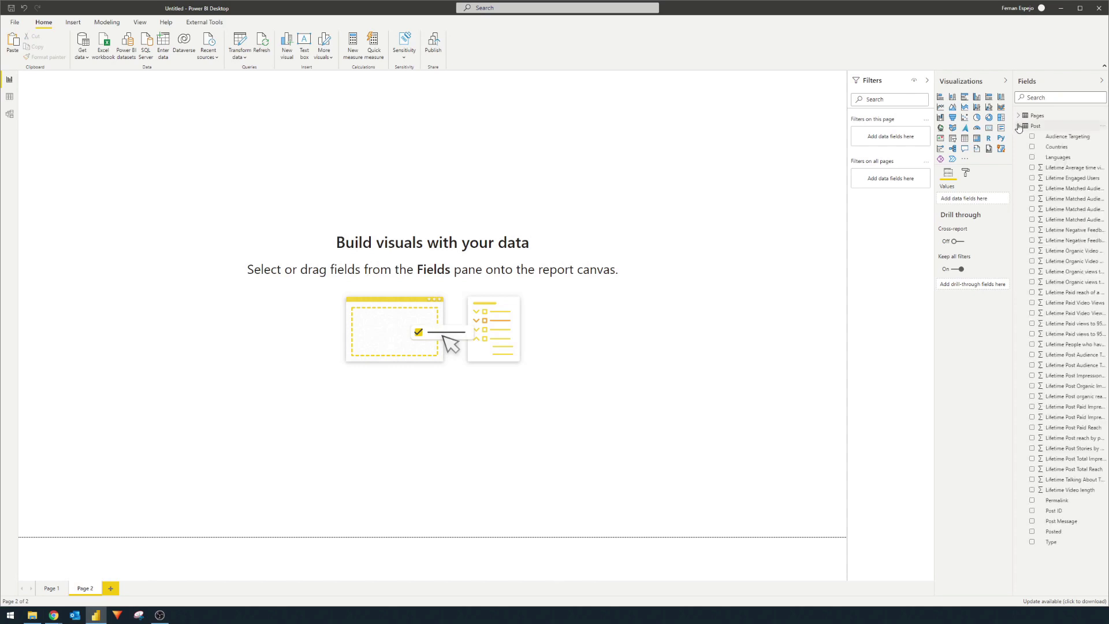
pyautogui.click(1052, 511)
pyautogui.moveTo(1061, 521); pyautogui.dragTo(453, 329)
# Enlarge the post table to most of the page's width with free space above it, and widen the fields list to show longer names.
pyautogui.moveTo(471, 384); pyautogui.dragTo(580, 382)
pyautogui.moveTo(378, 407); pyautogui.dragTo(384, 542)
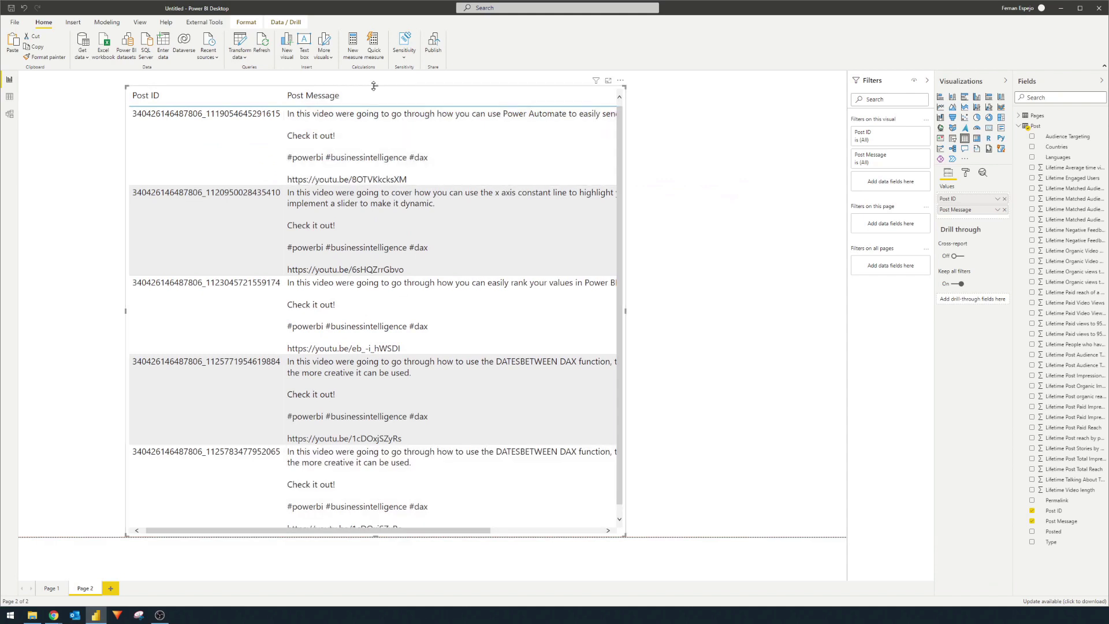
pyautogui.moveTo(627, 308); pyautogui.dragTo(805, 324)
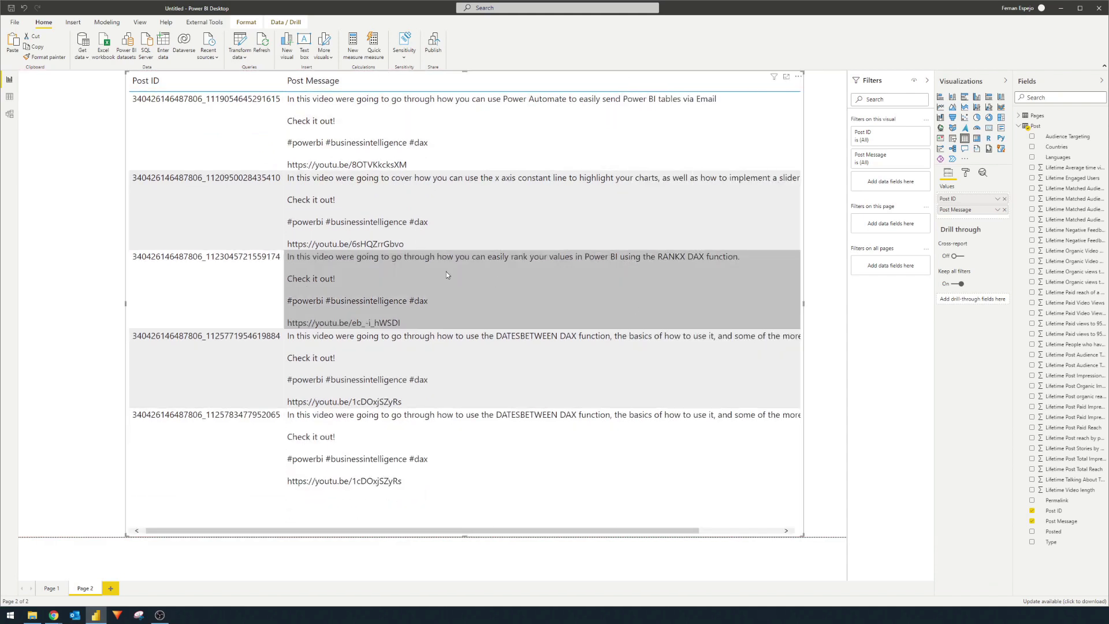
pyautogui.moveTo(466, 73); pyautogui.dragTo(459, 224)
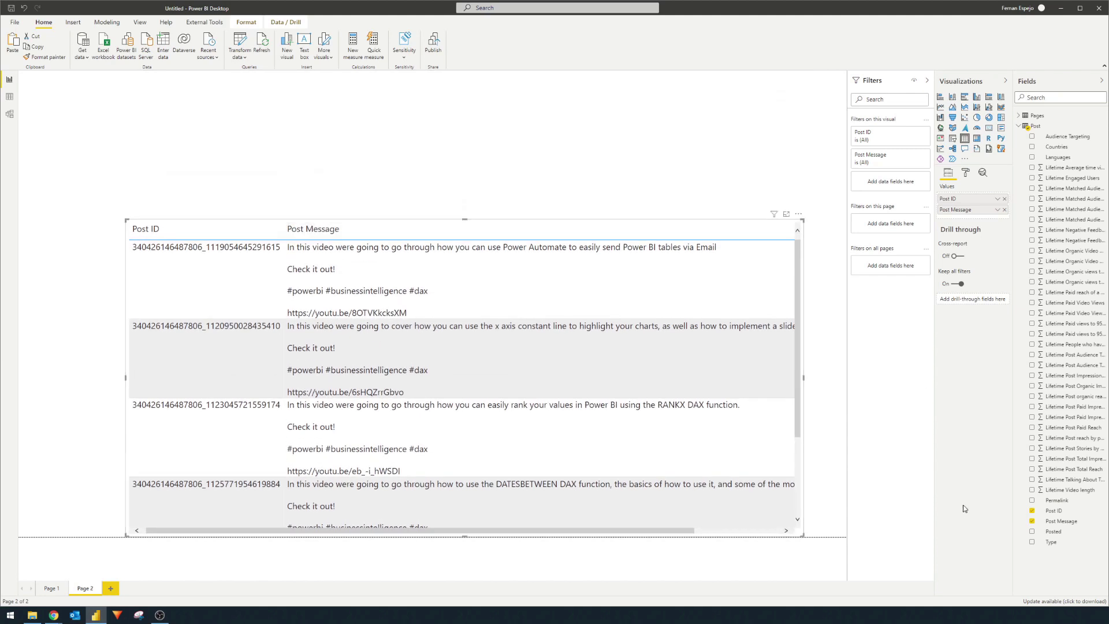
pyautogui.moveTo(1013, 436); pyautogui.dragTo(988, 442)
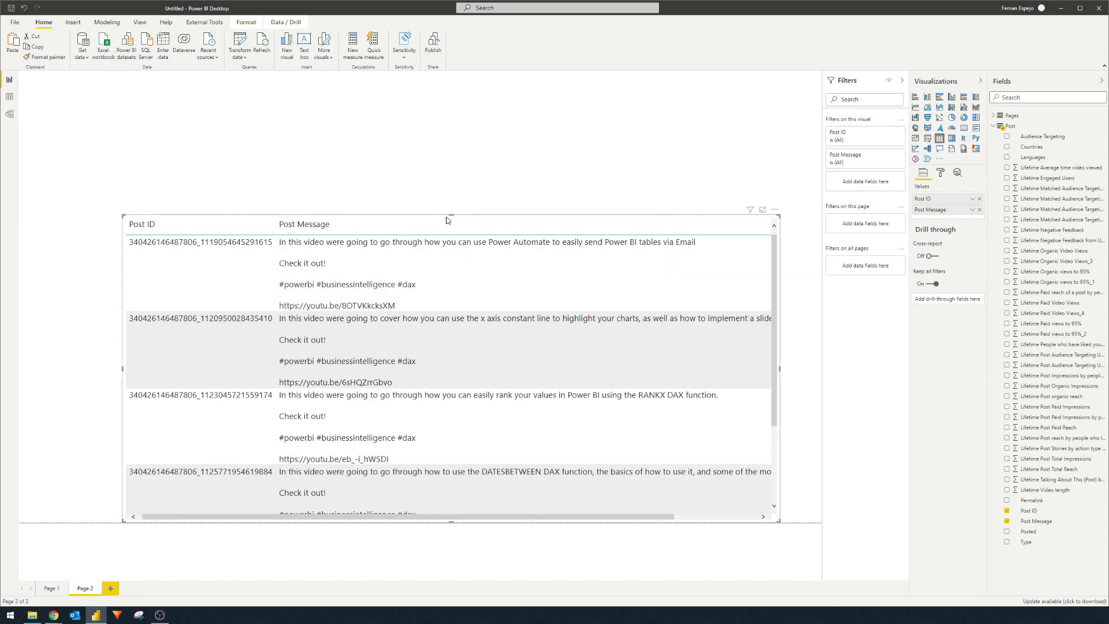
pyautogui.moveTo(446, 220); pyautogui.dragTo(442, 191)
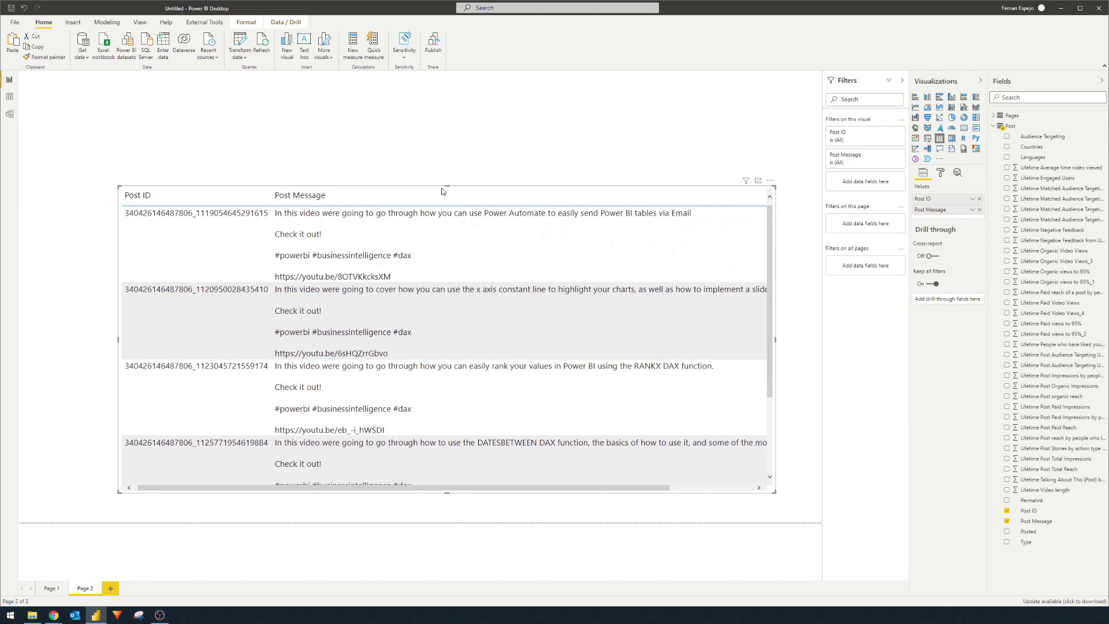
# Add a Post ID slicer in dropdown style and place it in the page's upper-left corner above the table.
pyautogui.click(583, 123)
pyautogui.click(927, 138)
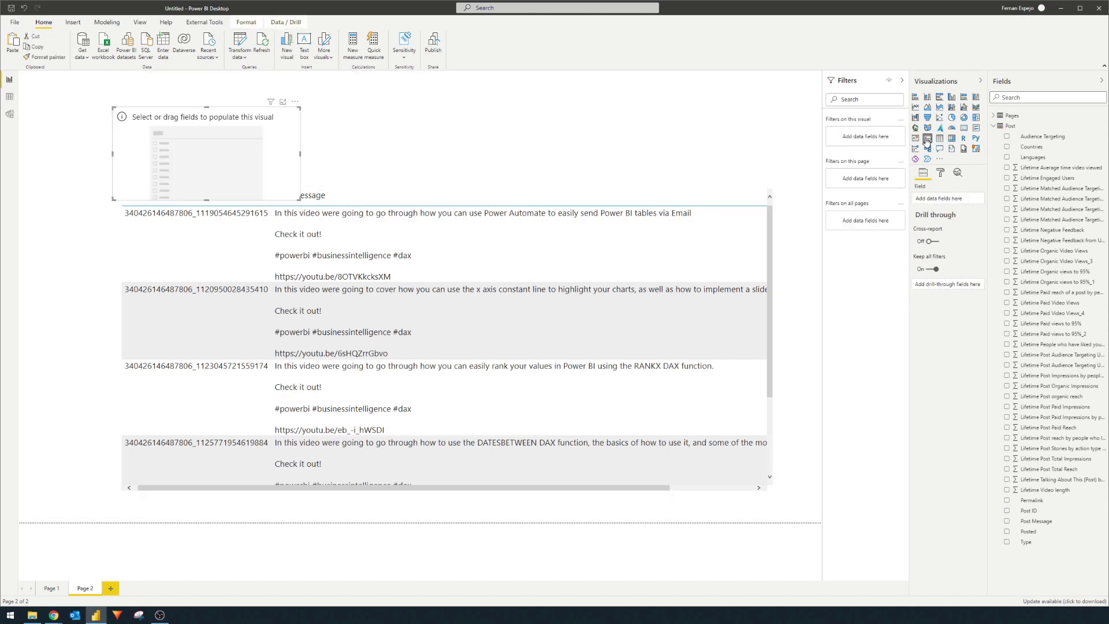
pyautogui.click(941, 173)
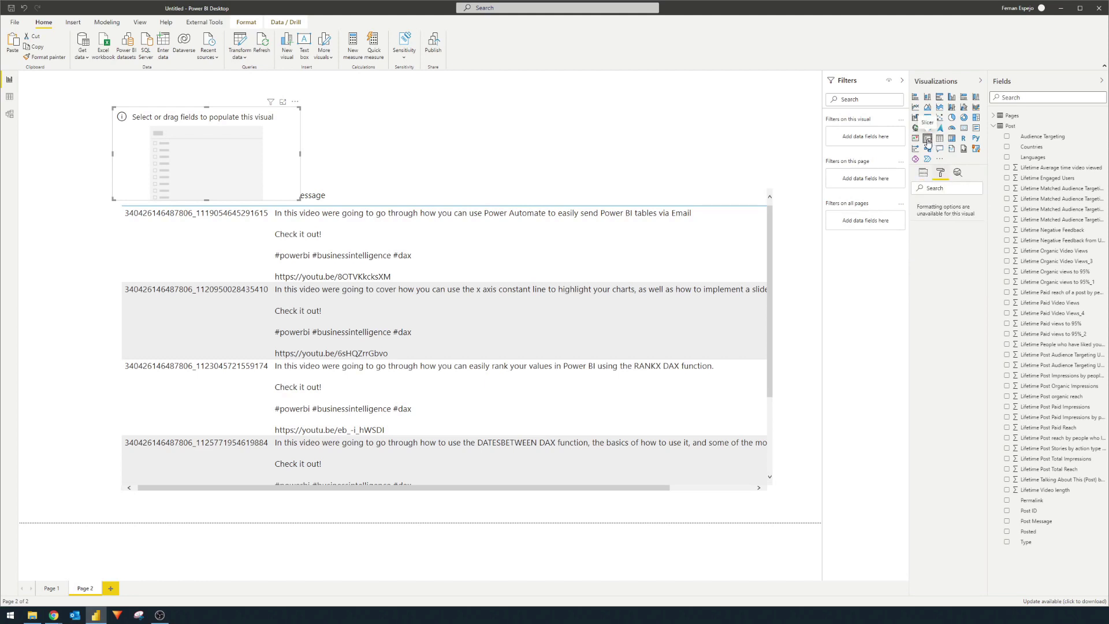
pyautogui.click(923, 174)
pyautogui.moveTo(1031, 511); pyautogui.dragTo(927, 198)
pyautogui.click(289, 115)
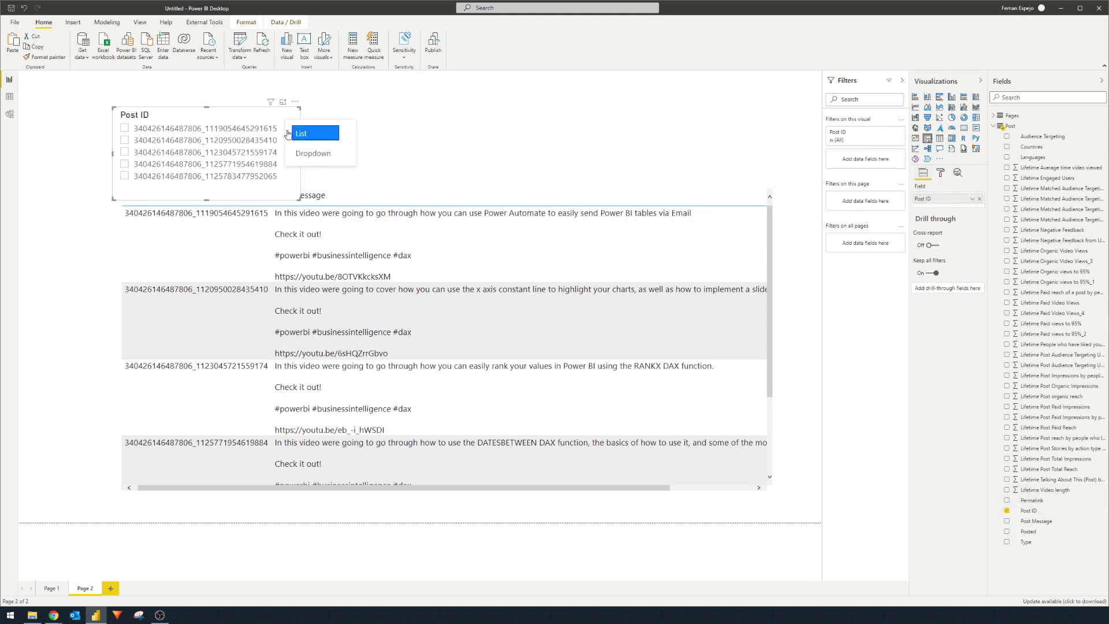
pyautogui.click(306, 153)
pyautogui.moveTo(238, 118); pyautogui.dragTo(190, 93)
# Filter the page to the first Post ID in the slicer and move the table down to the page's lower edge.
pyautogui.click(184, 110)
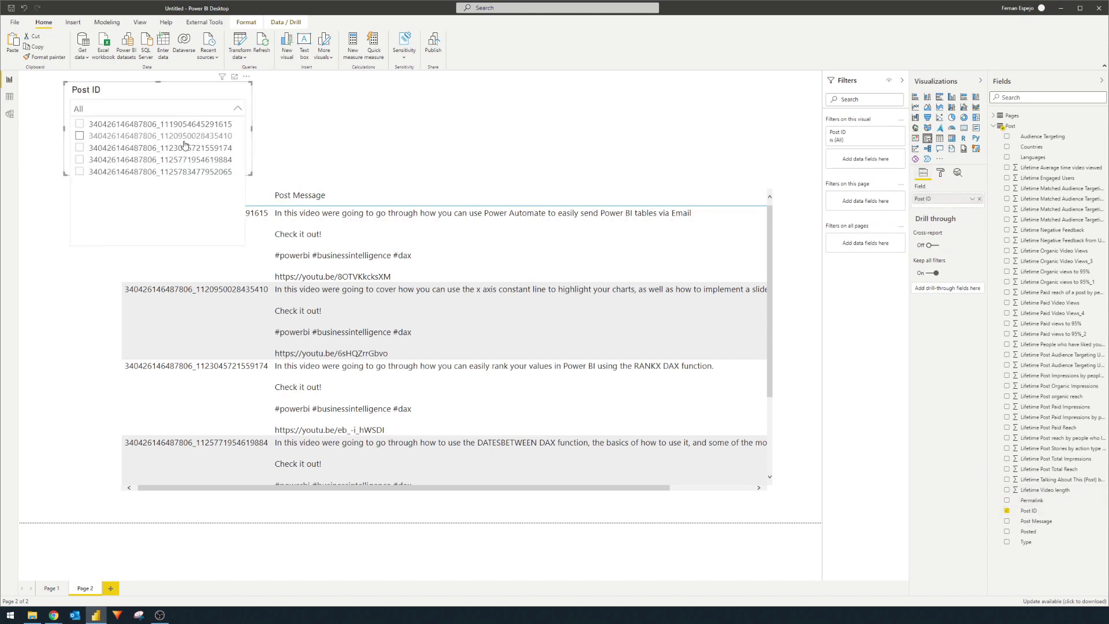
pyautogui.click(210, 125)
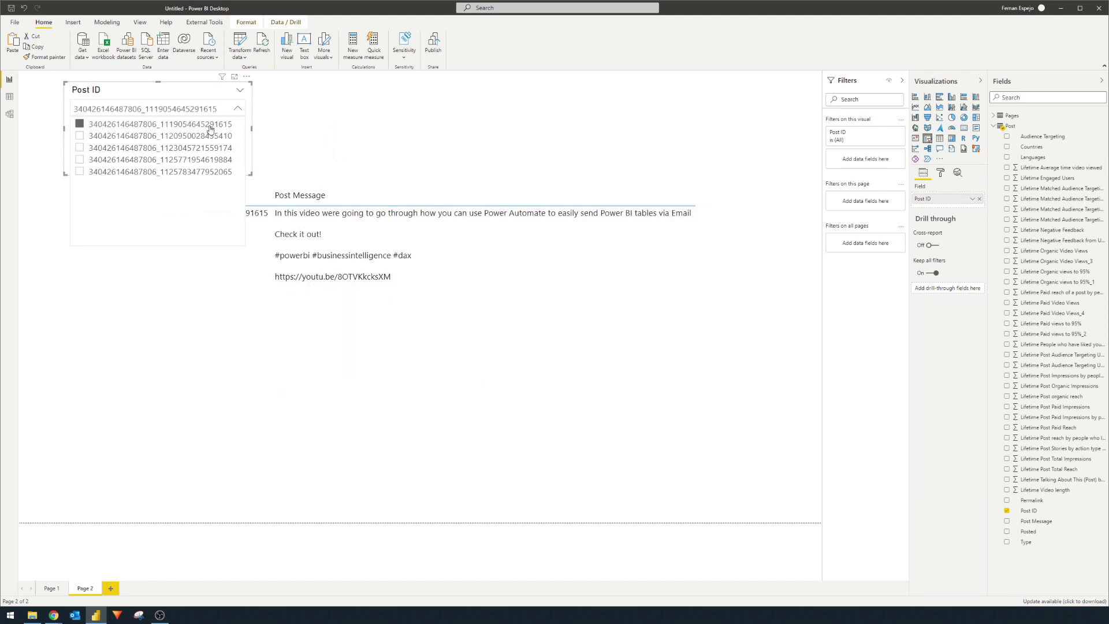
pyautogui.click(408, 161)
pyautogui.click(548, 320)
pyautogui.click(567, 243)
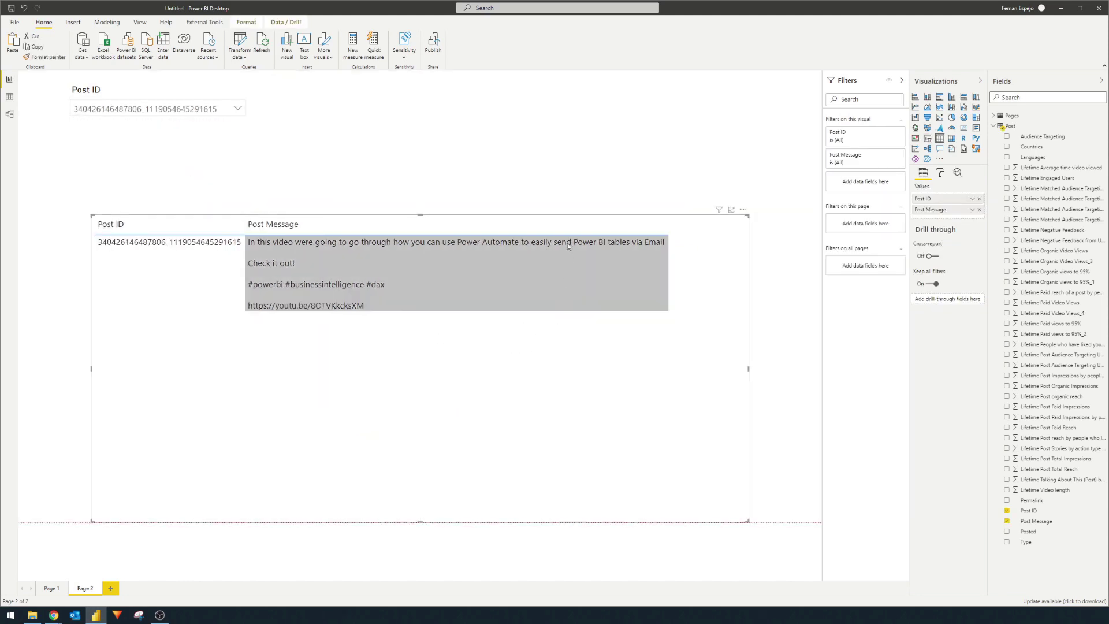
# Replace Post Message in the table with Lifetime Post organic reach, Lifetime Post Organic Impressions, Posted and Type.
pyautogui.click(979, 210)
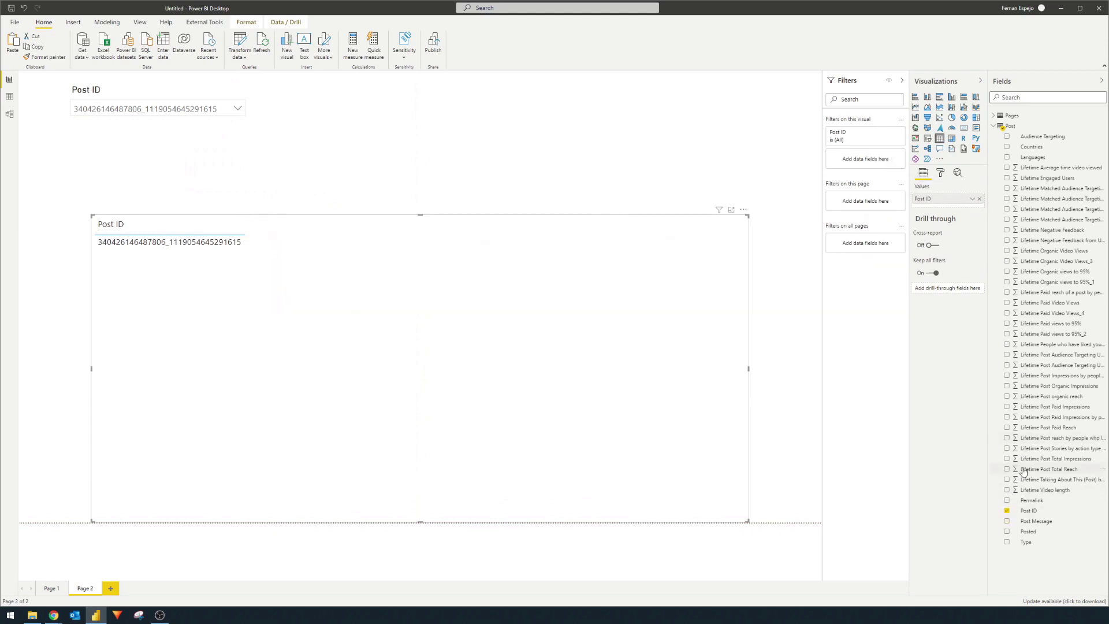
pyautogui.click(1059, 99)
pyautogui.click(1007, 397)
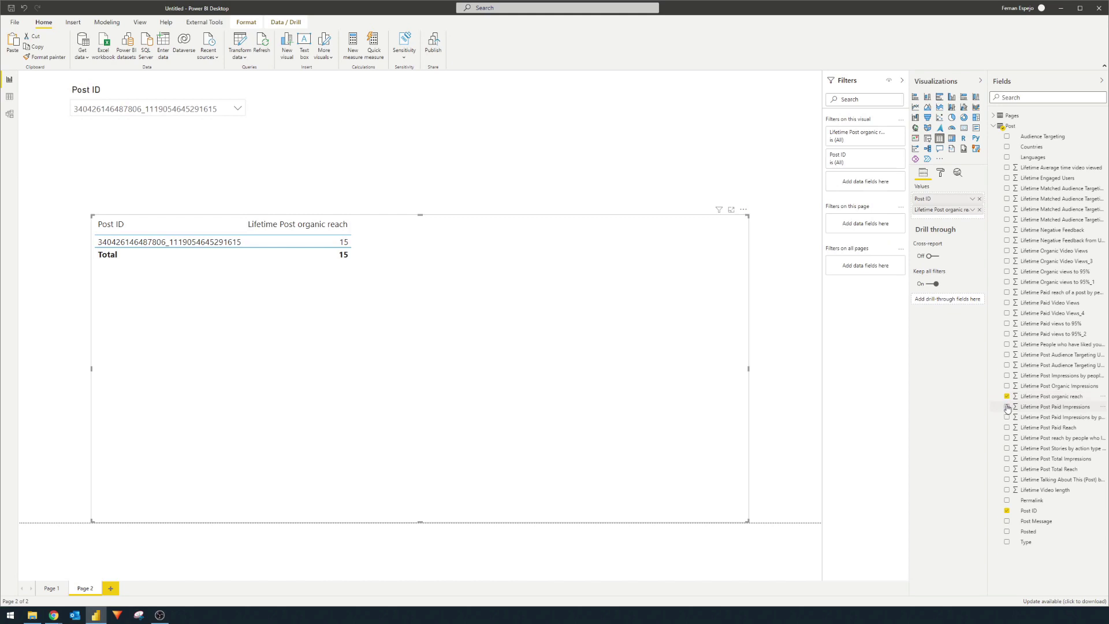
pyautogui.click(1007, 385)
pyautogui.click(1007, 532)
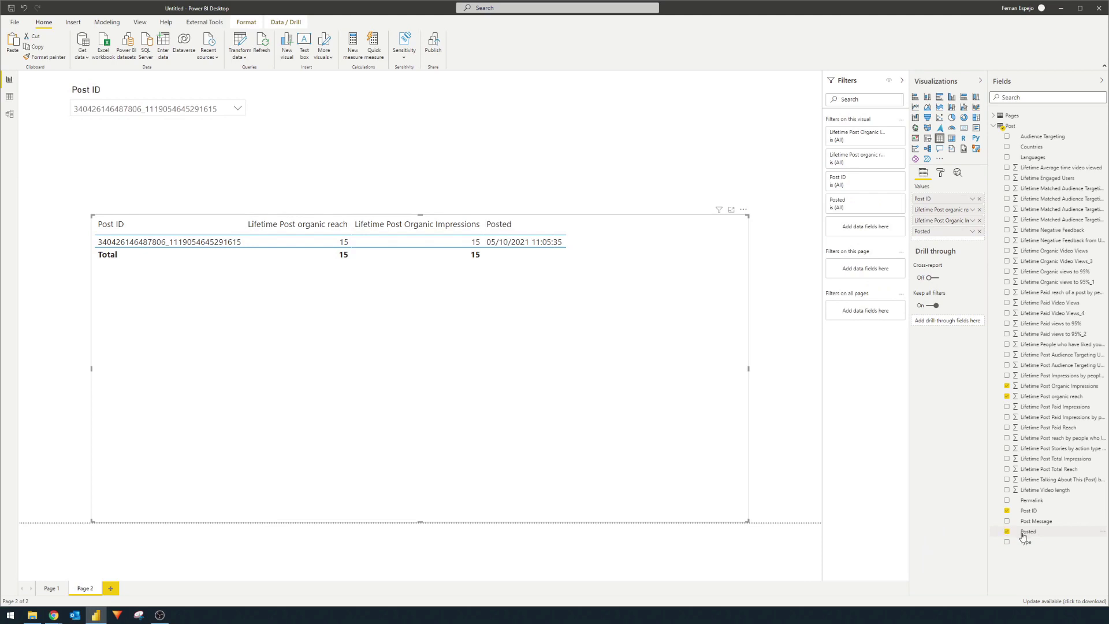
pyautogui.click(1007, 543)
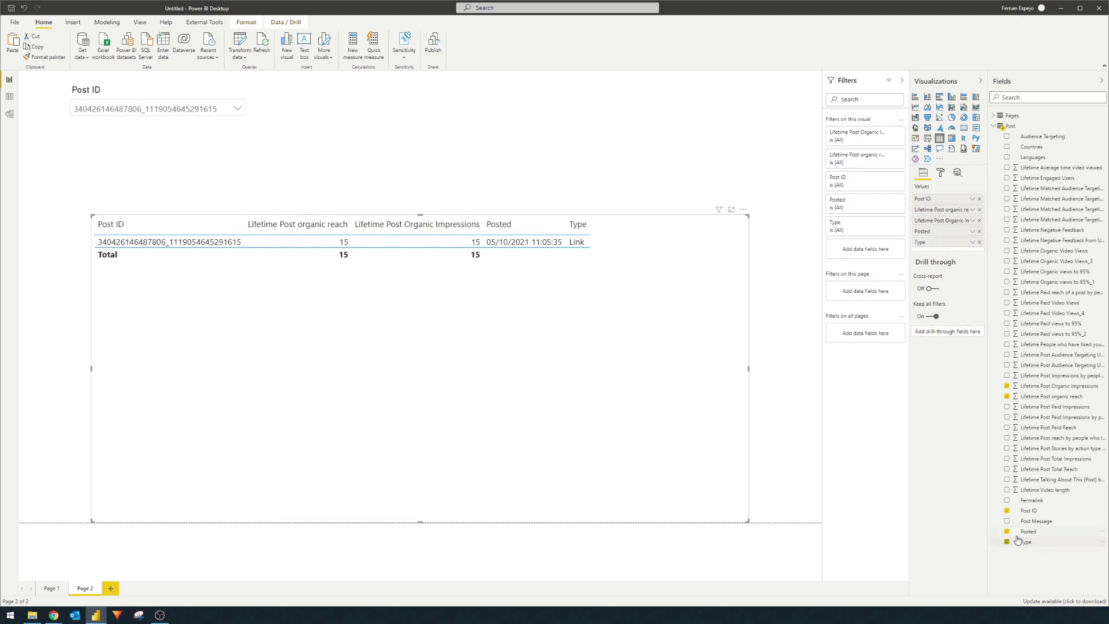